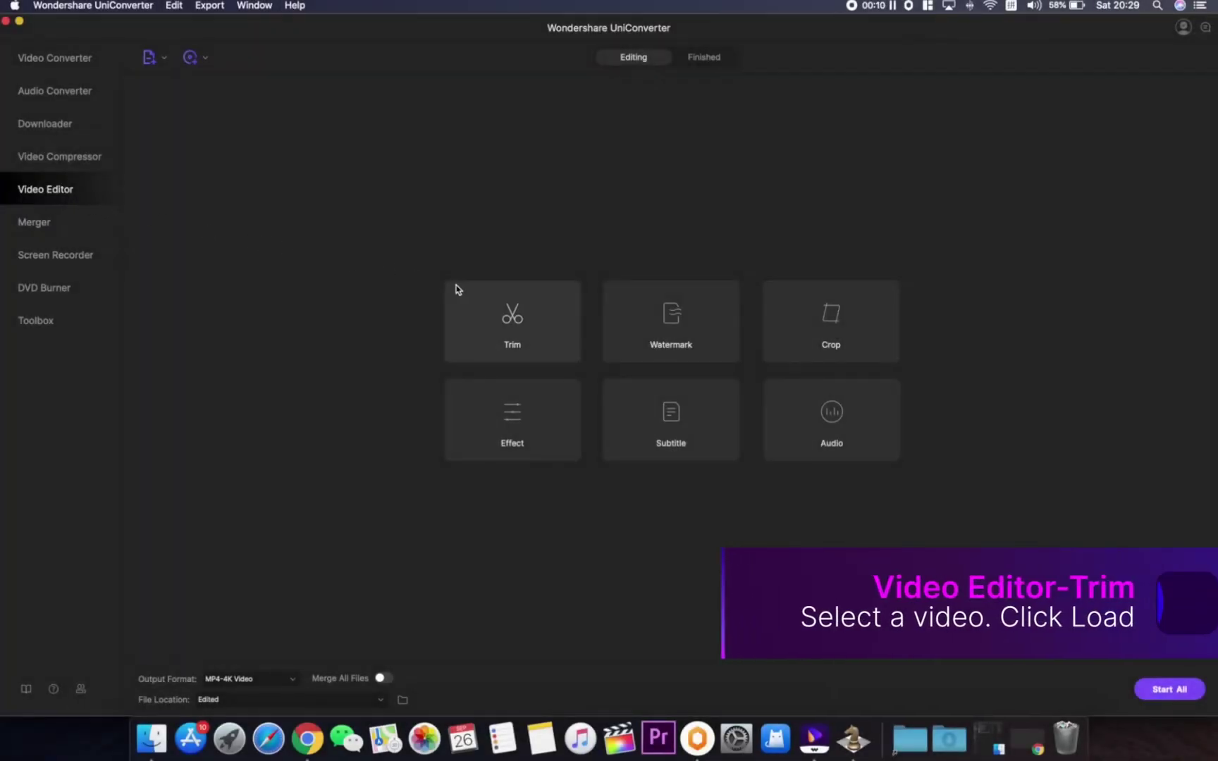
Load demo video.mp4 from the demo case folder into the Trim tool.
click(489, 296)
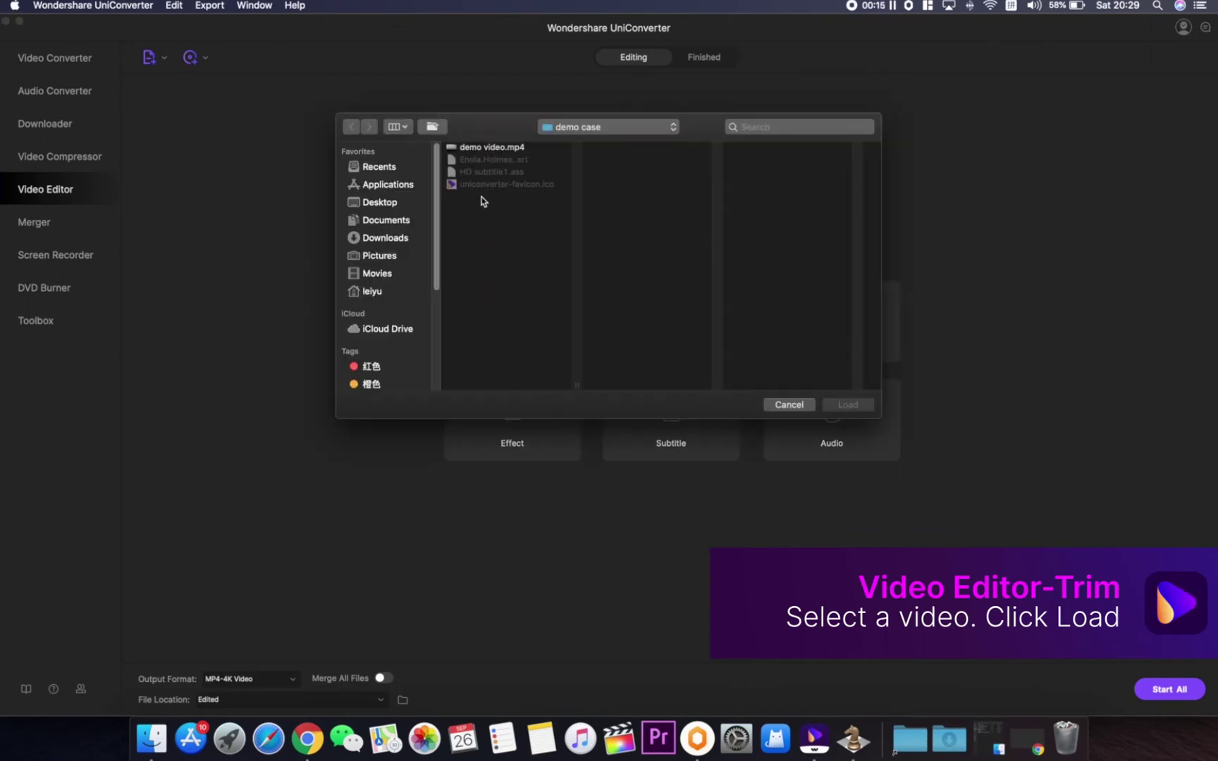
click(485, 149)
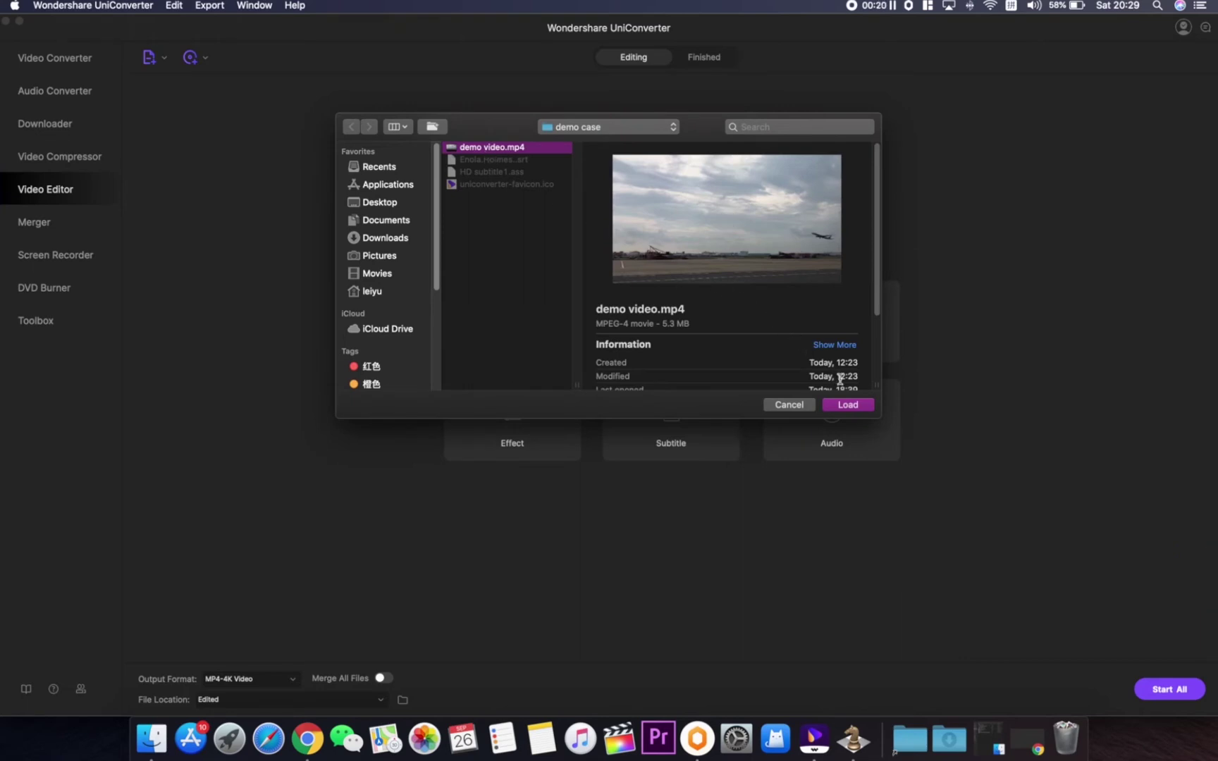
click(848, 404)
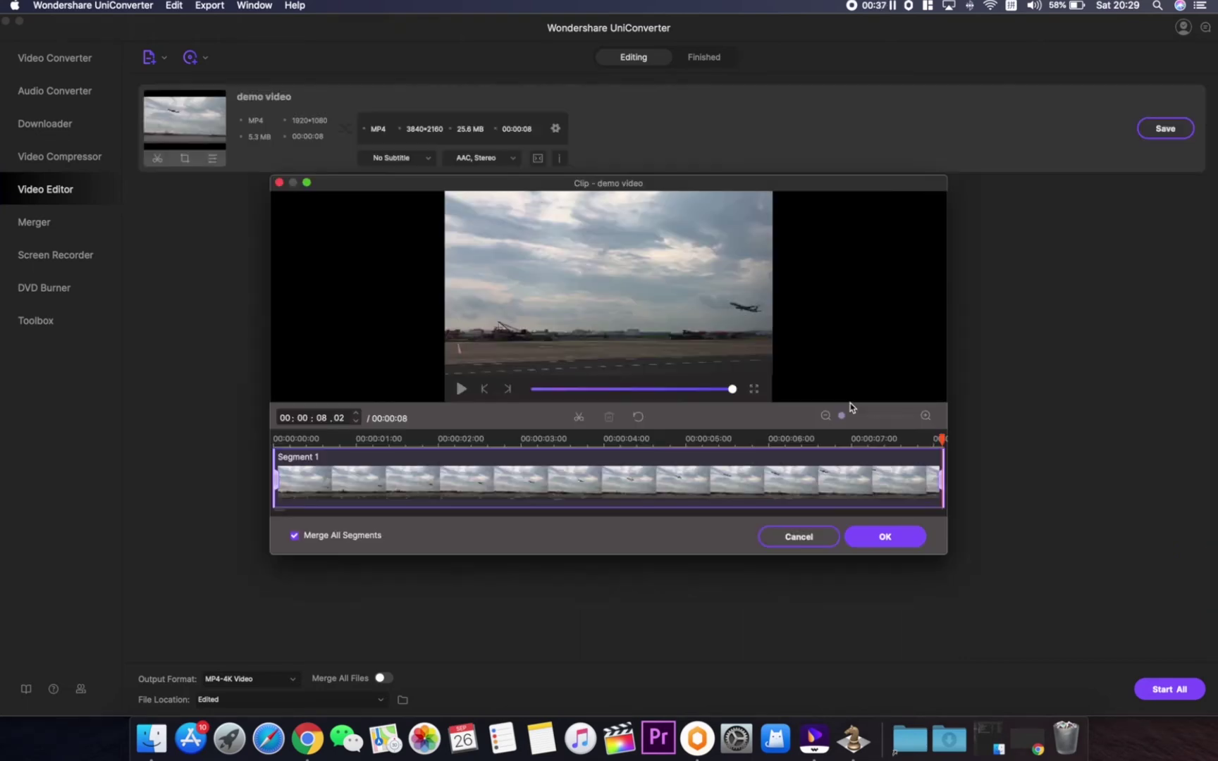
Split the clip at 1.16 and 3.23 seconds and delete the middle Segment 2.
click(411, 453)
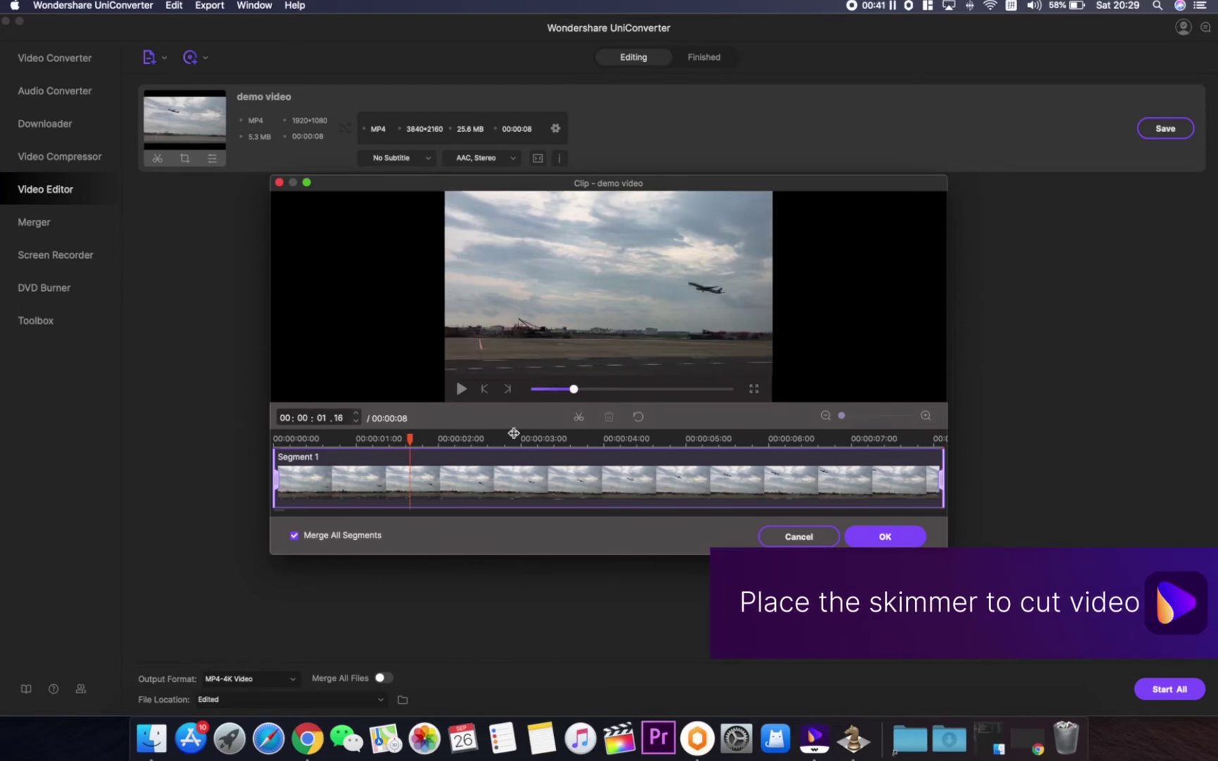
click(577, 418)
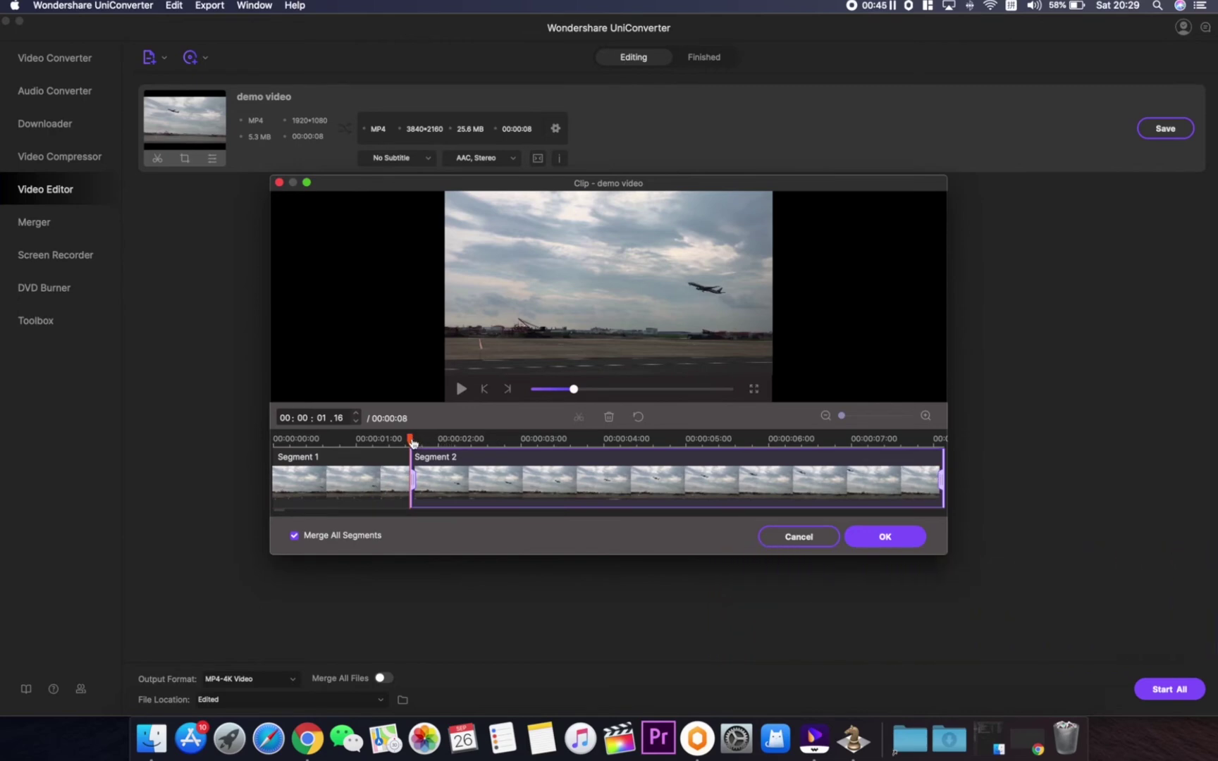
drag(411, 439, 600, 444)
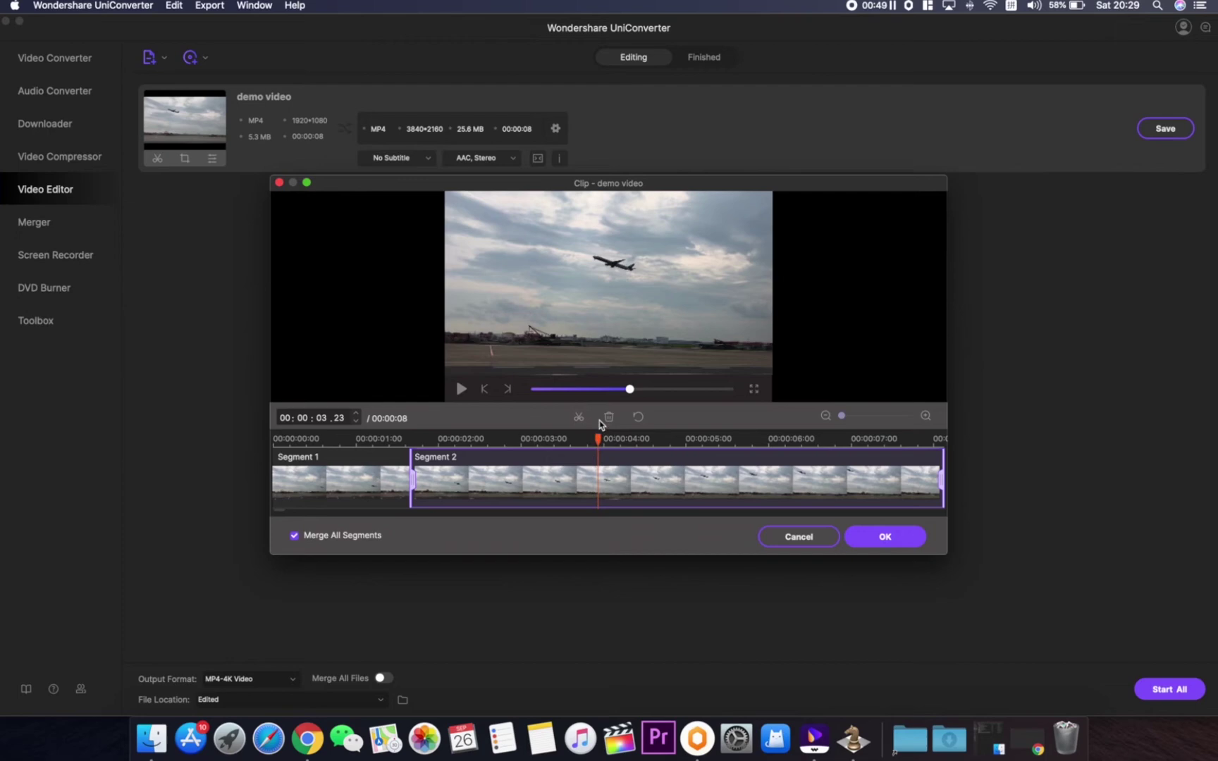
click(583, 420)
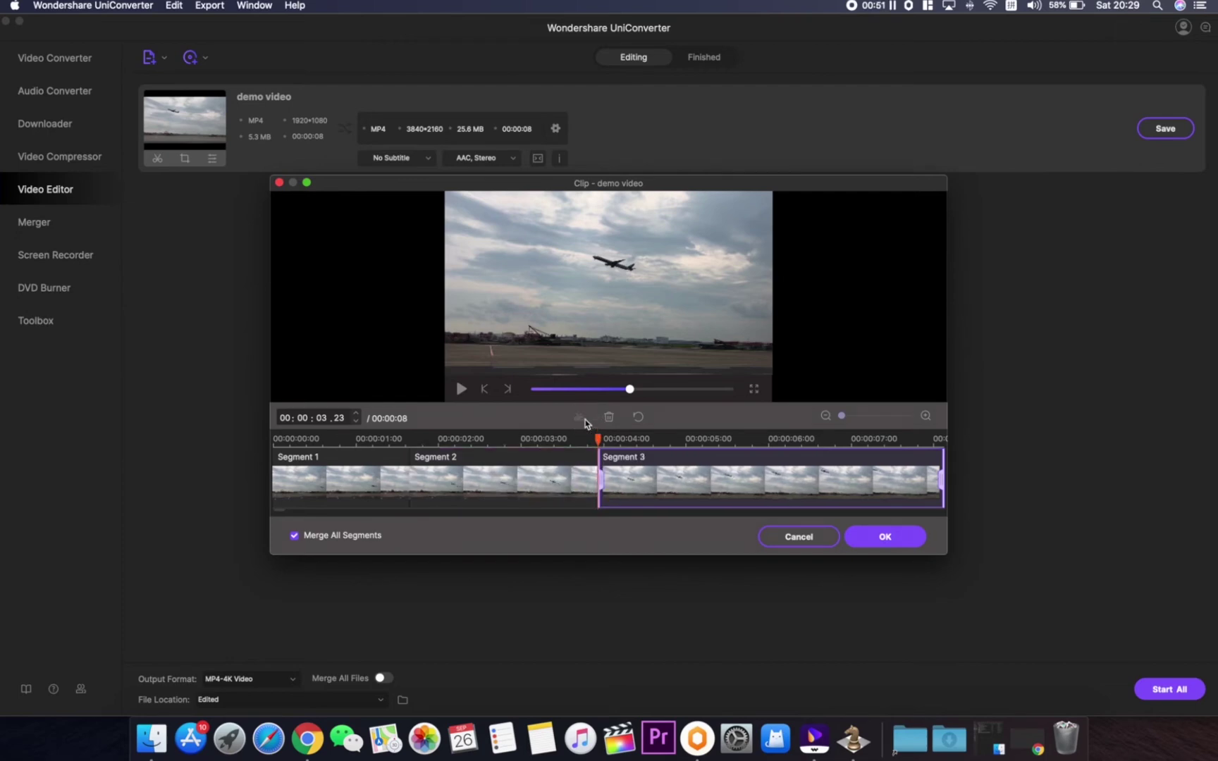
click(519, 478)
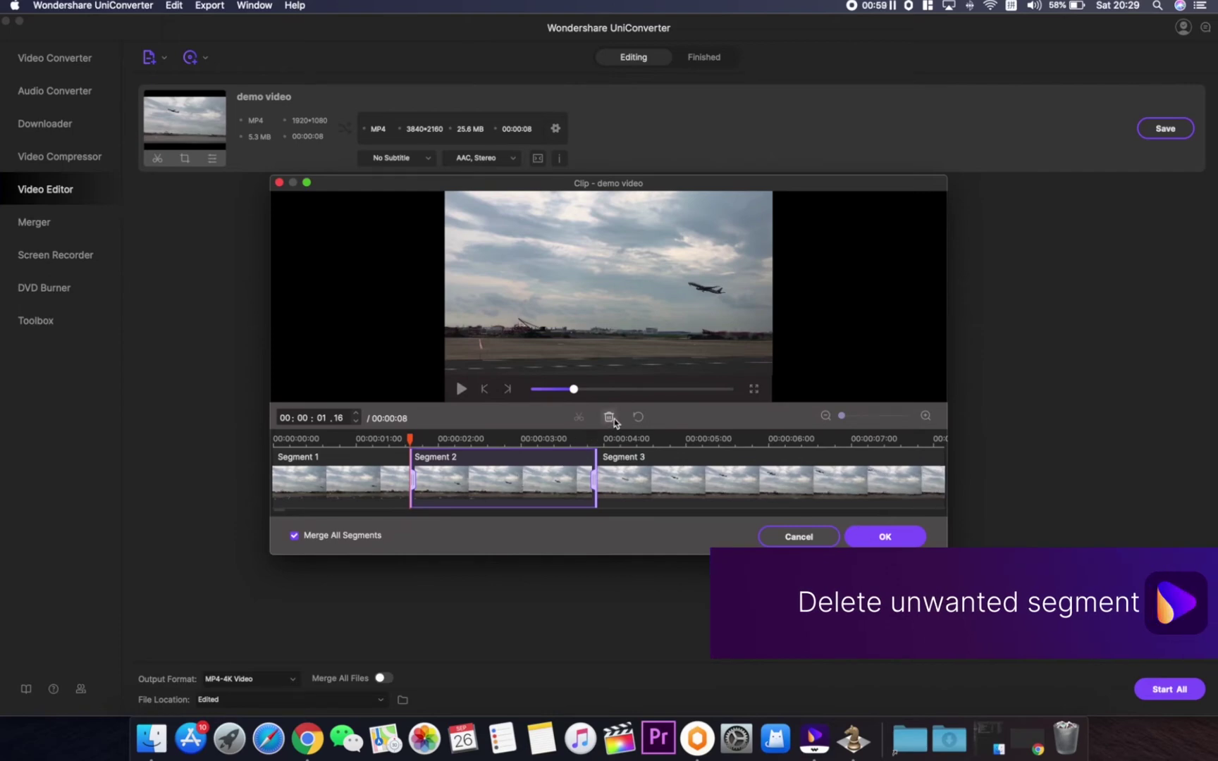
click(610, 417)
click(462, 389)
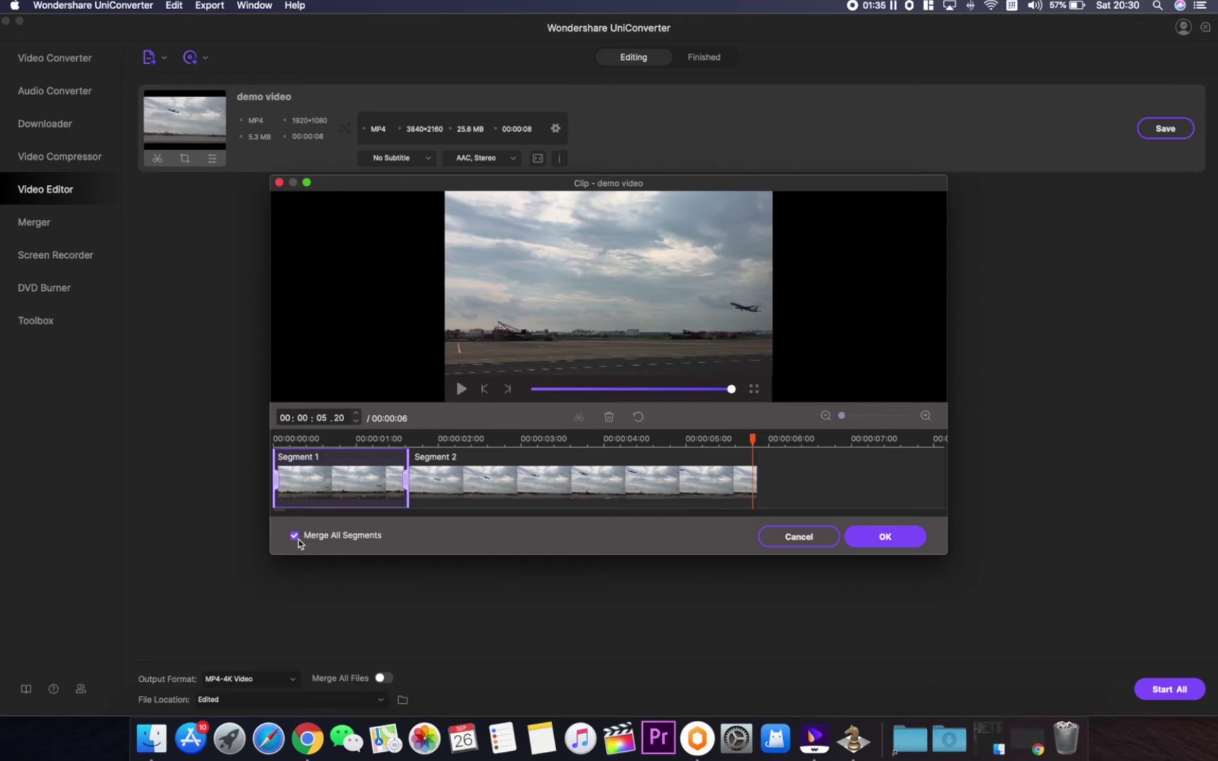
Confirm the trim and set the output format to MP4 HD 1080P.
click(905, 539)
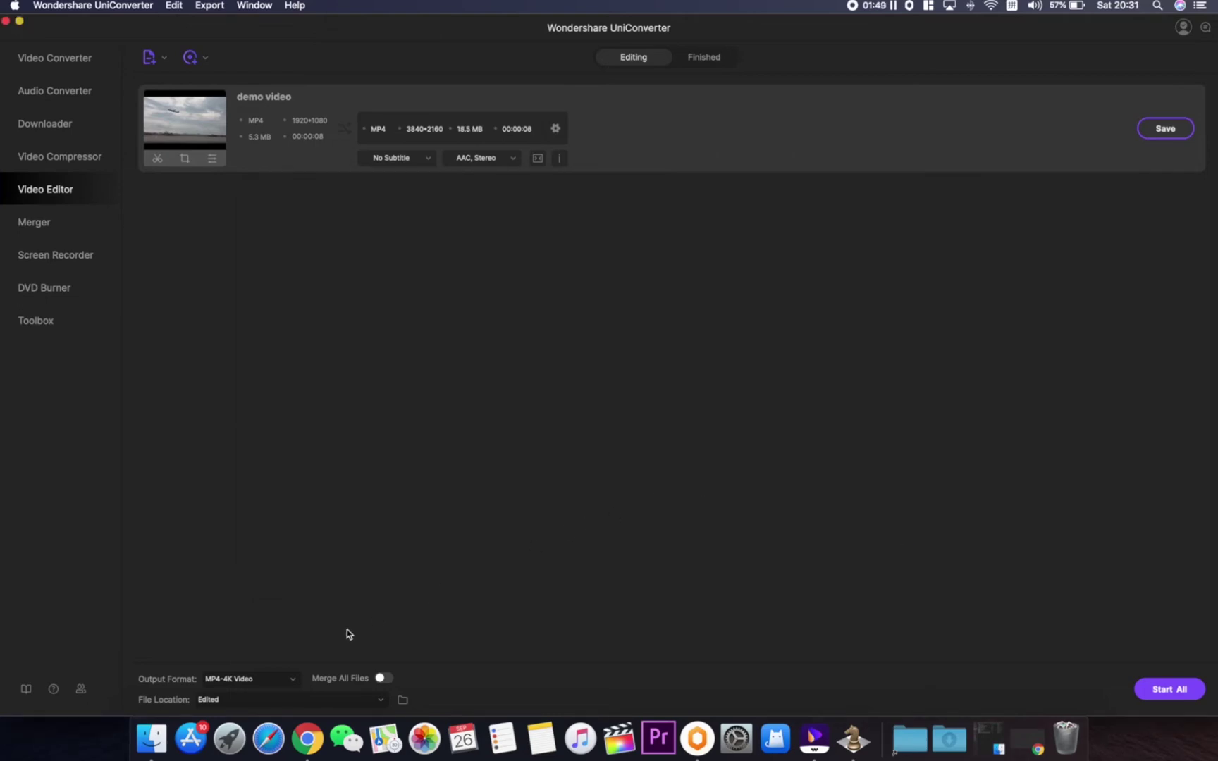
click(270, 677)
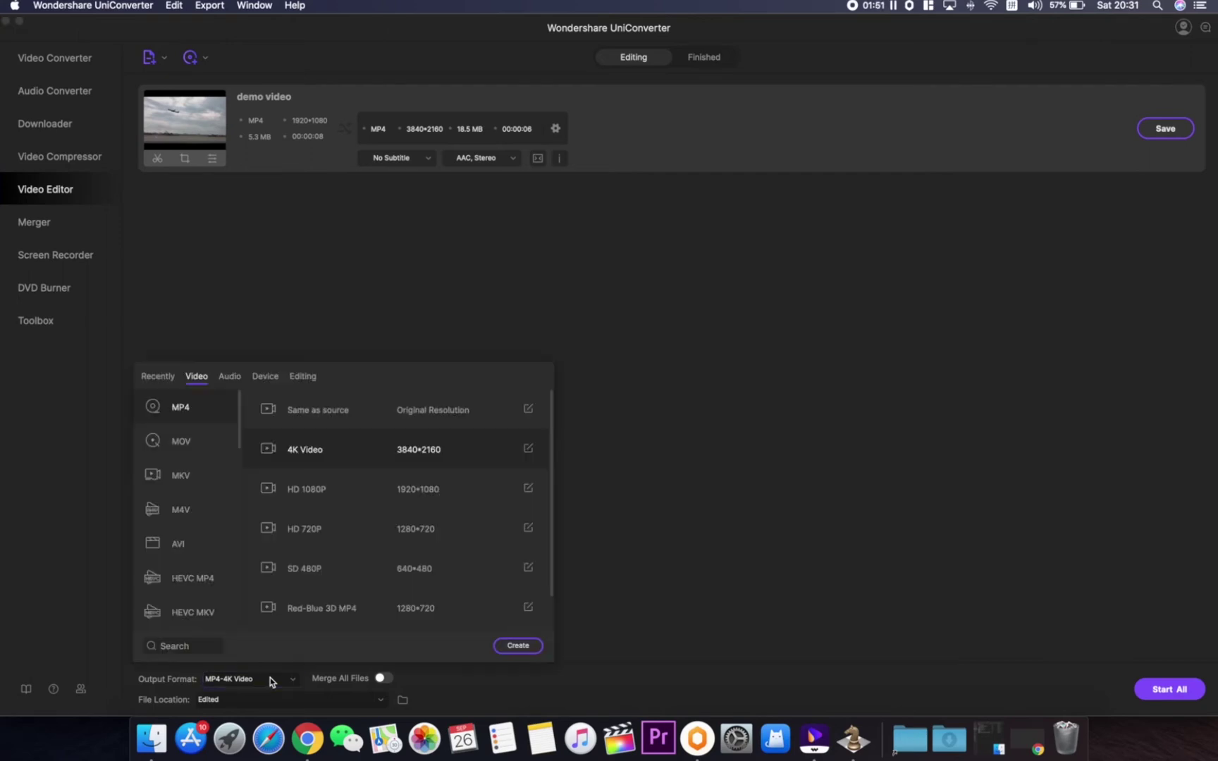
click(197, 448)
click(196, 464)
click(199, 502)
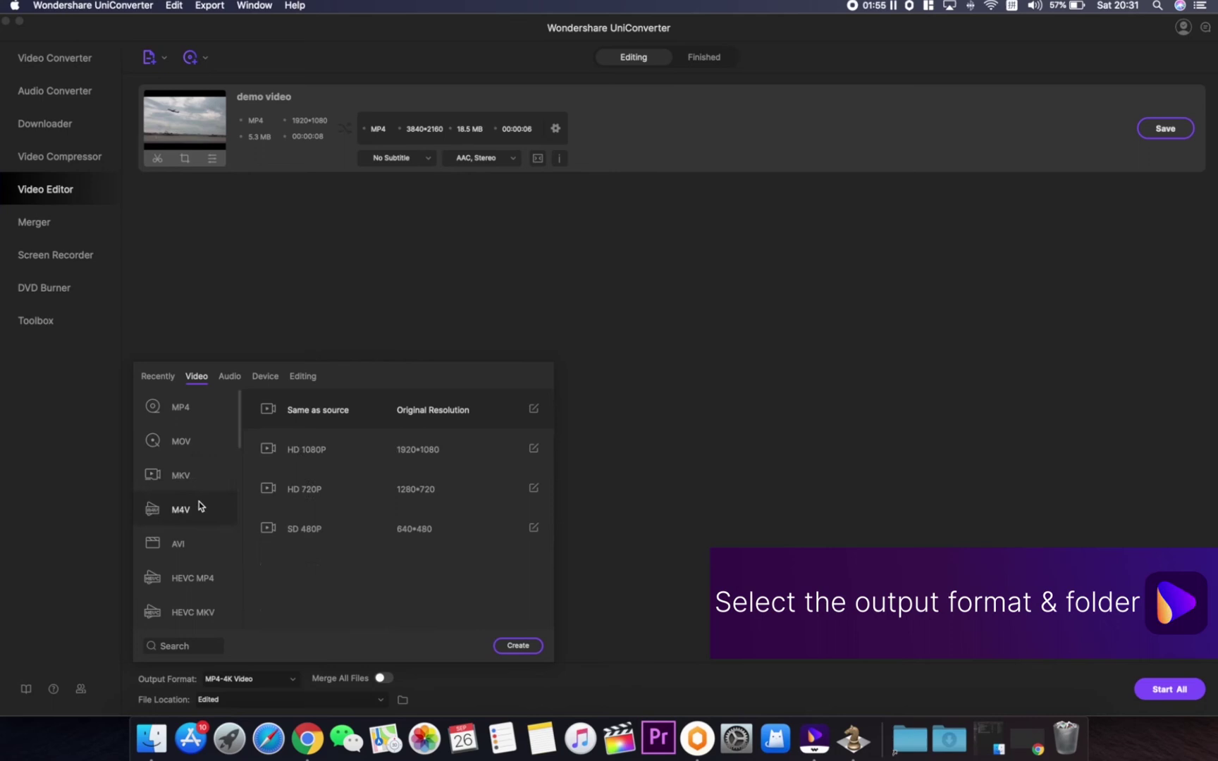
click(198, 415)
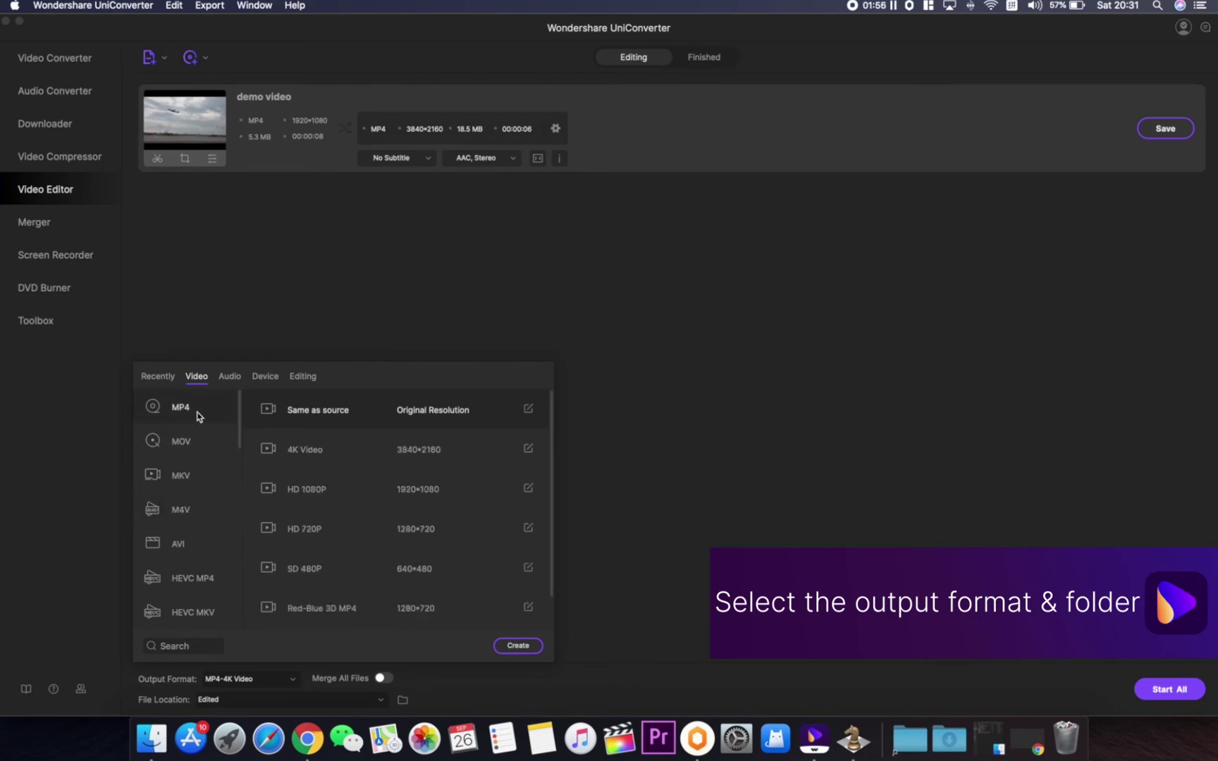
click(329, 492)
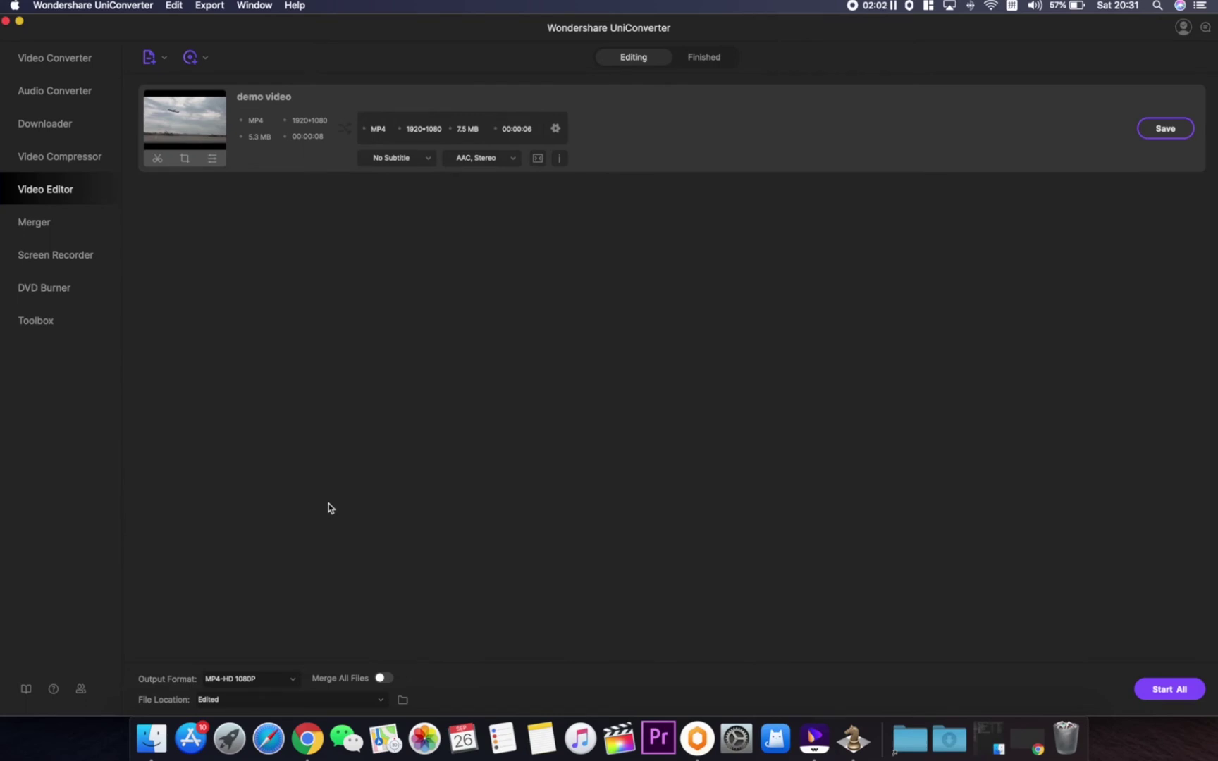
Set the output file location to the Edited folder.
click(345, 699)
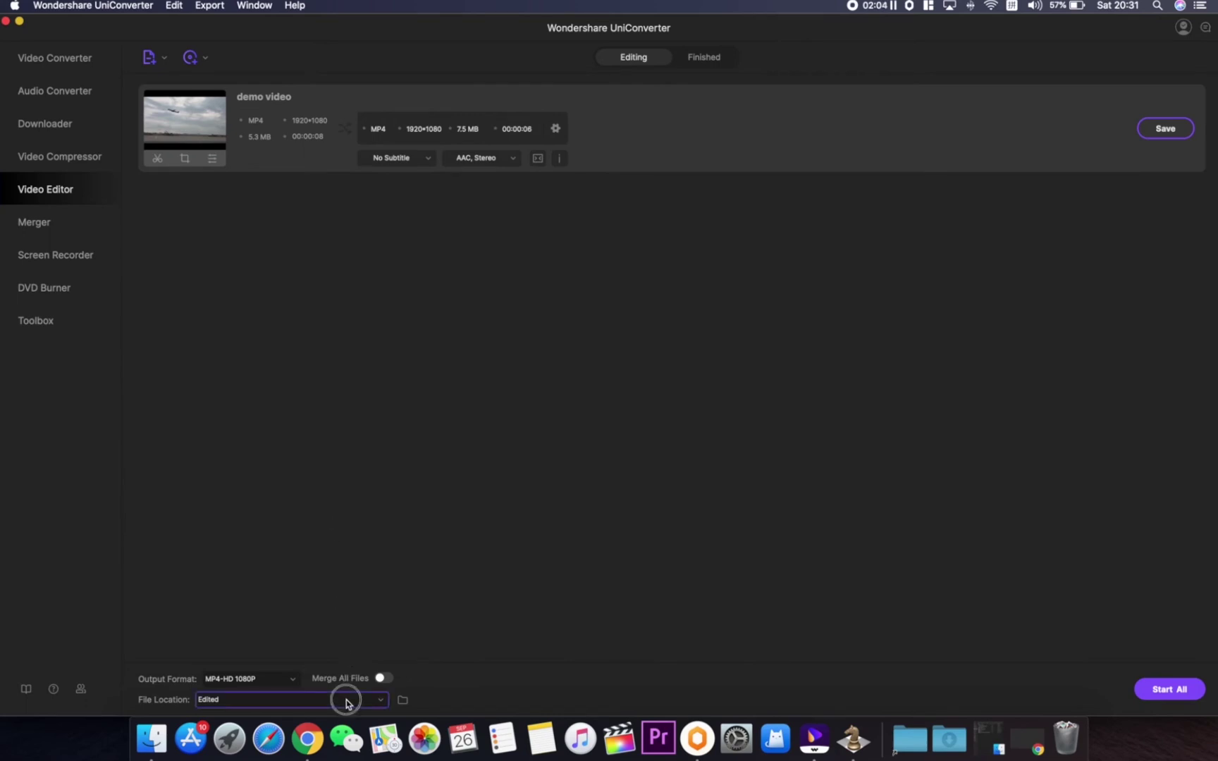
click(341, 711)
click(340, 704)
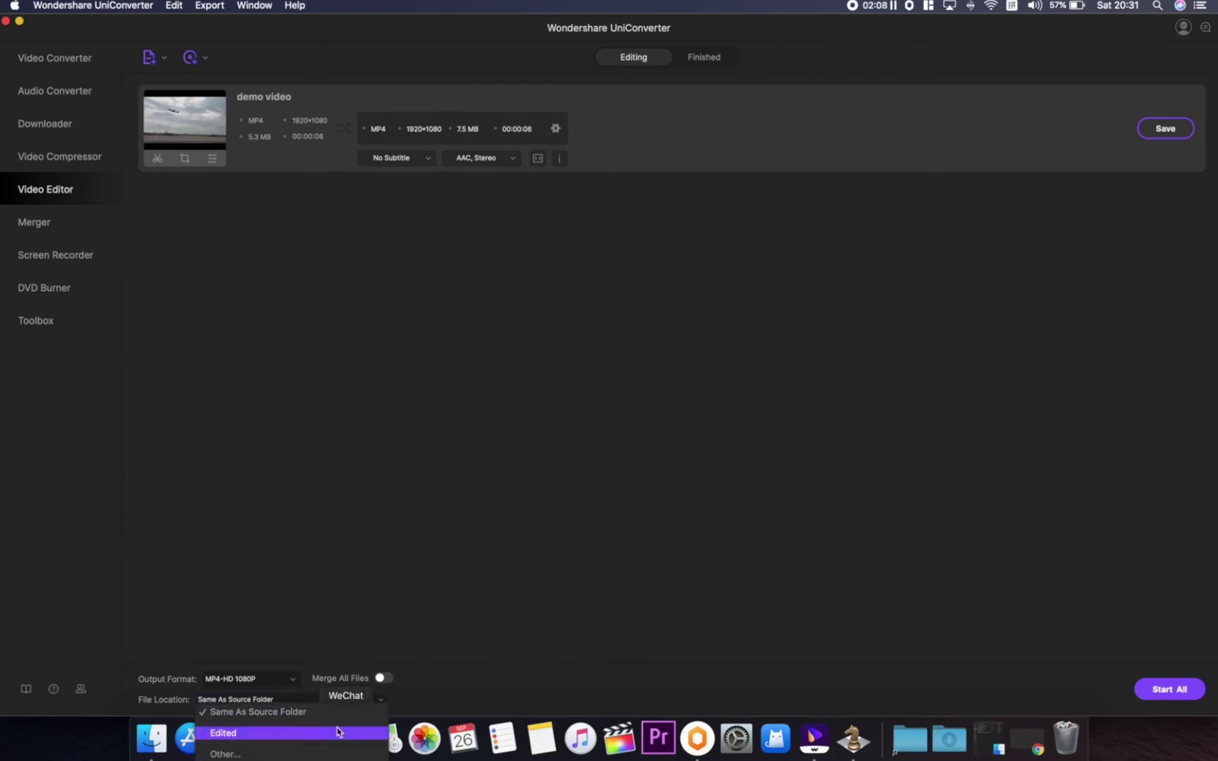
click(338, 732)
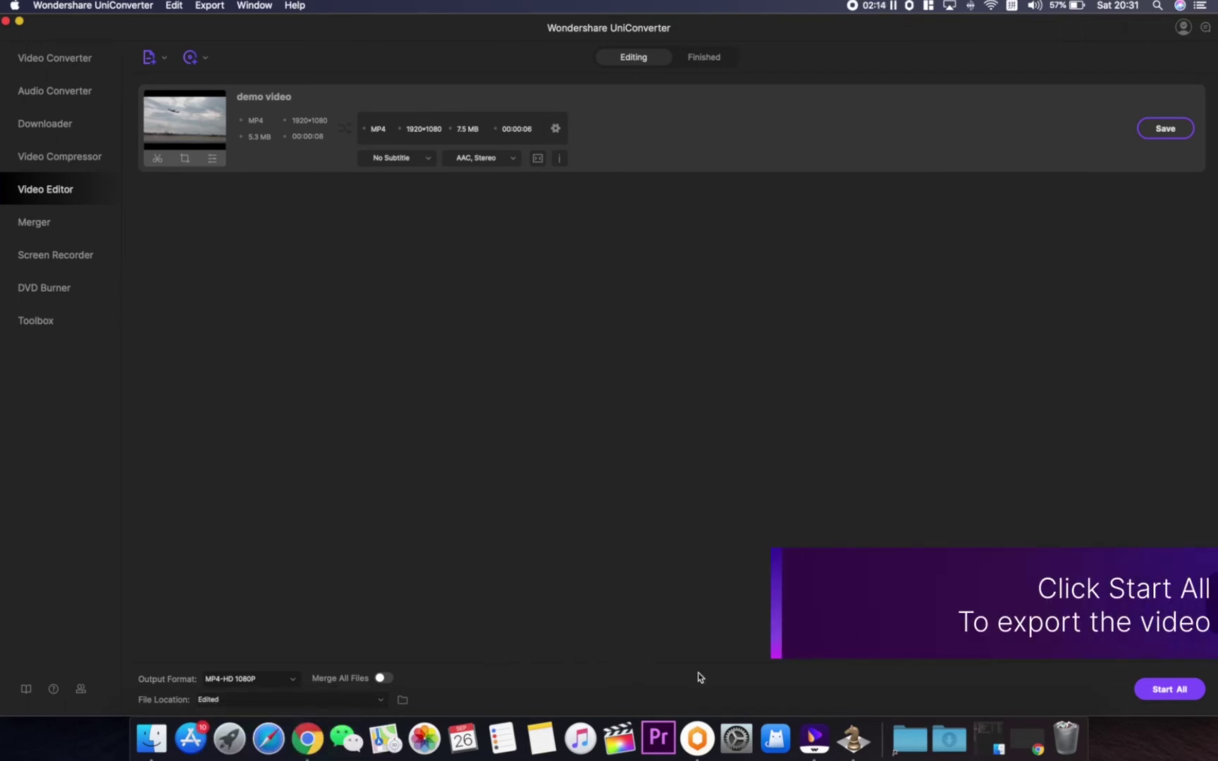
Export the trimmed clip with Start All and check it in the Finished list.
click(1187, 695)
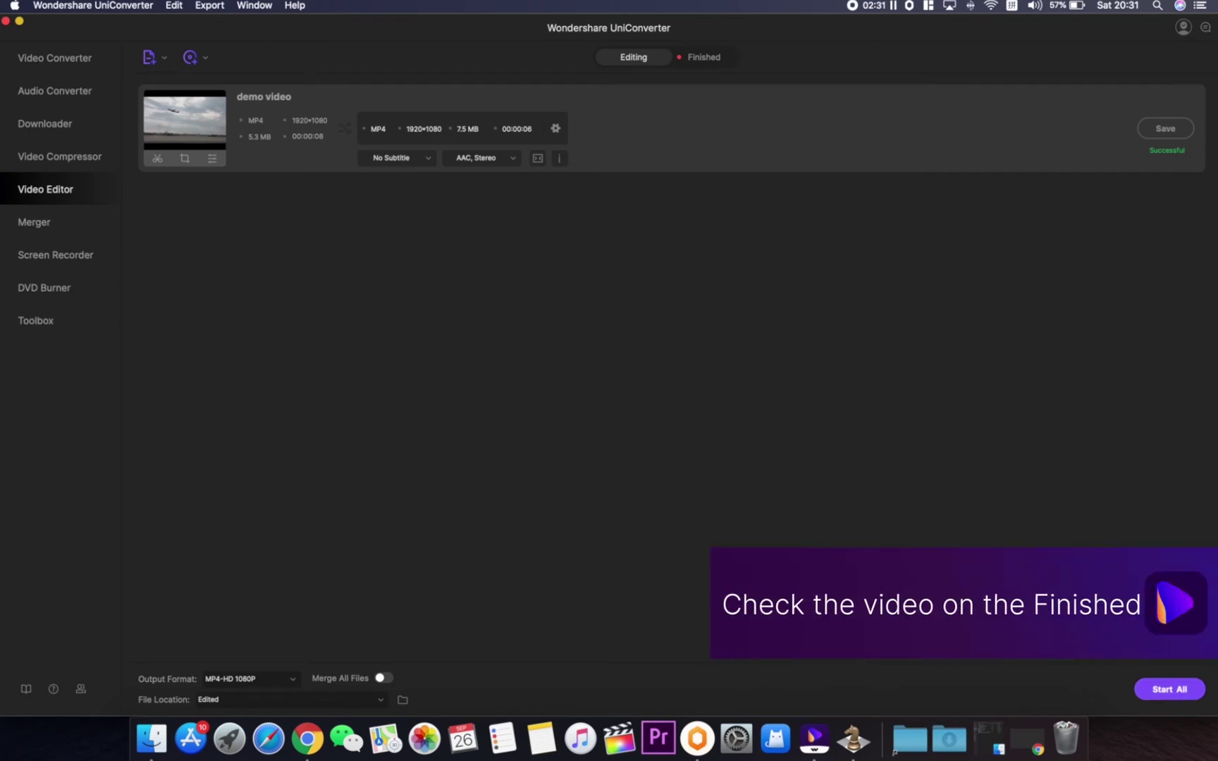
click(705, 60)
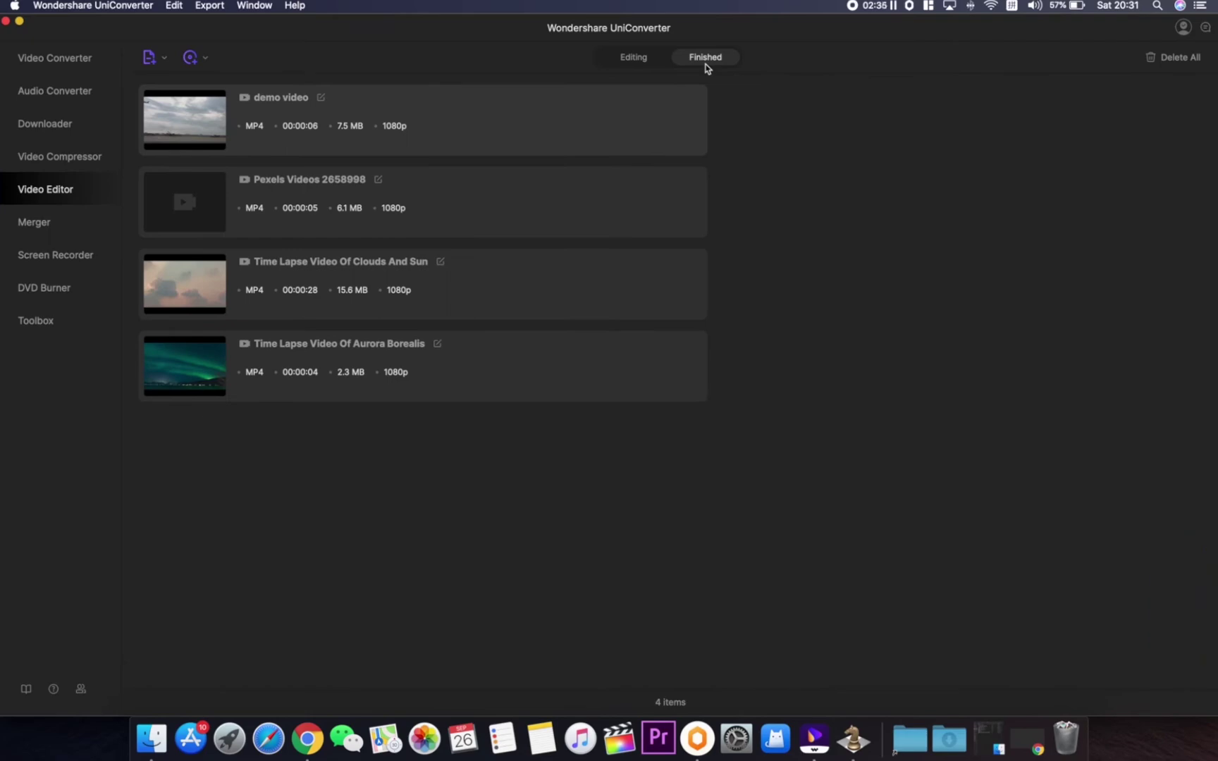
mouse_move(452, 89)
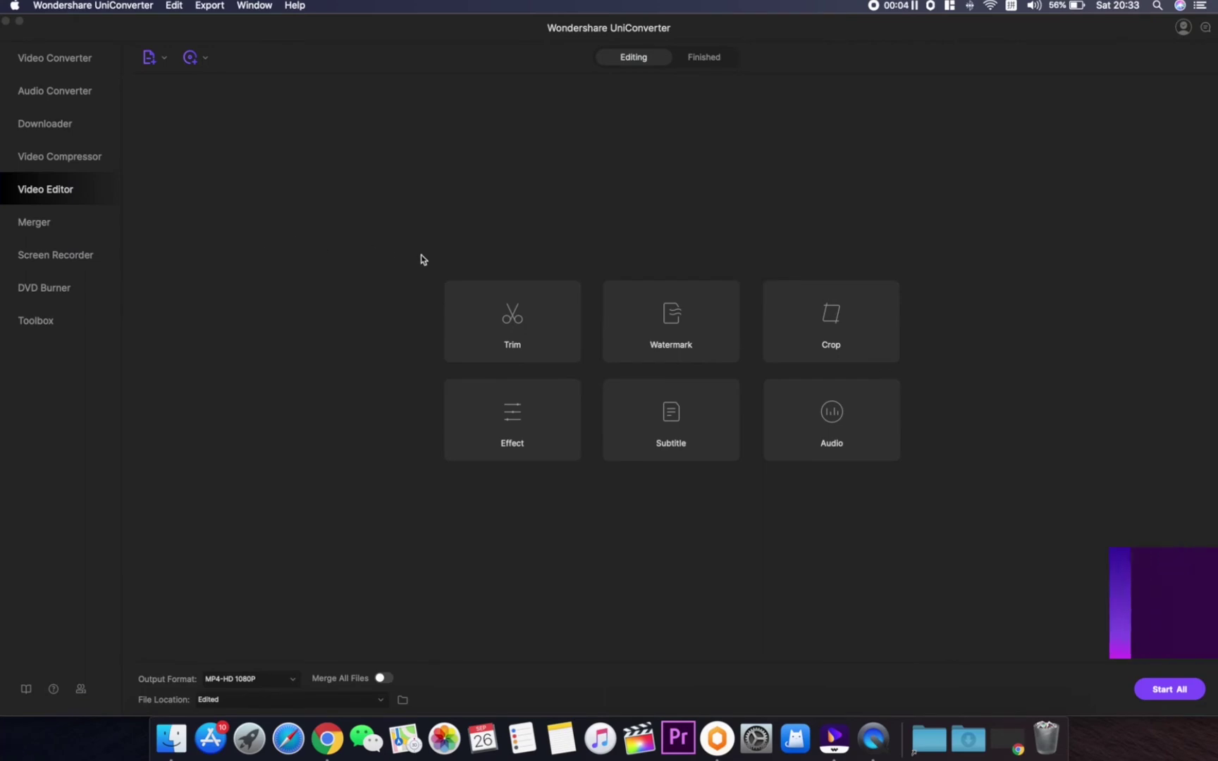
Open demo video.mp4 in the crop editor and flip it horizontally and vertically.
click(814, 329)
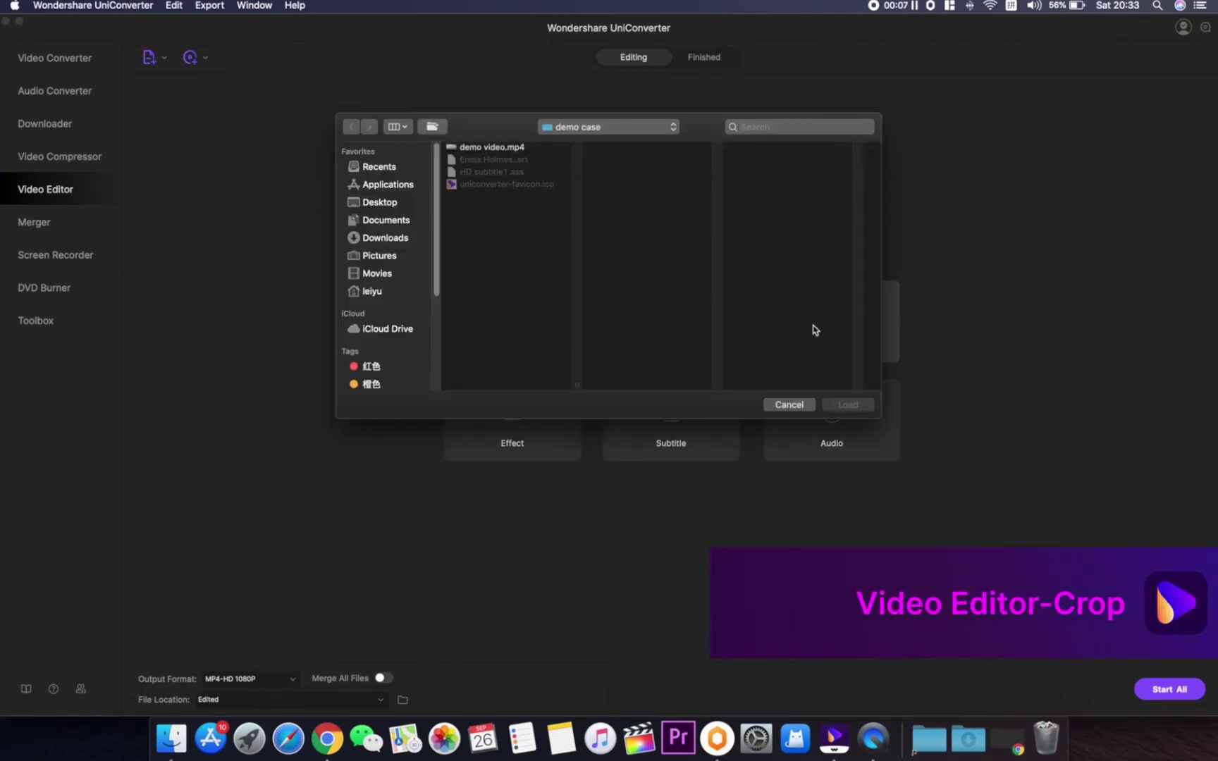
click(511, 149)
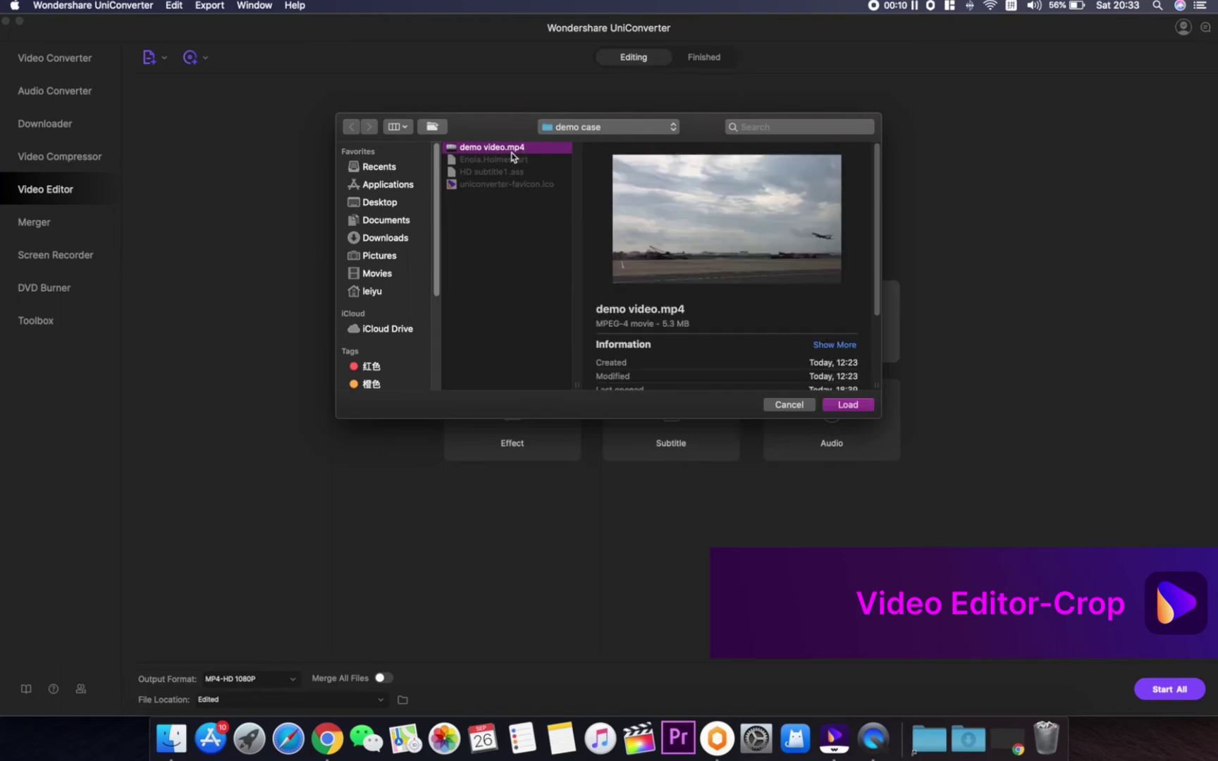
click(849, 405)
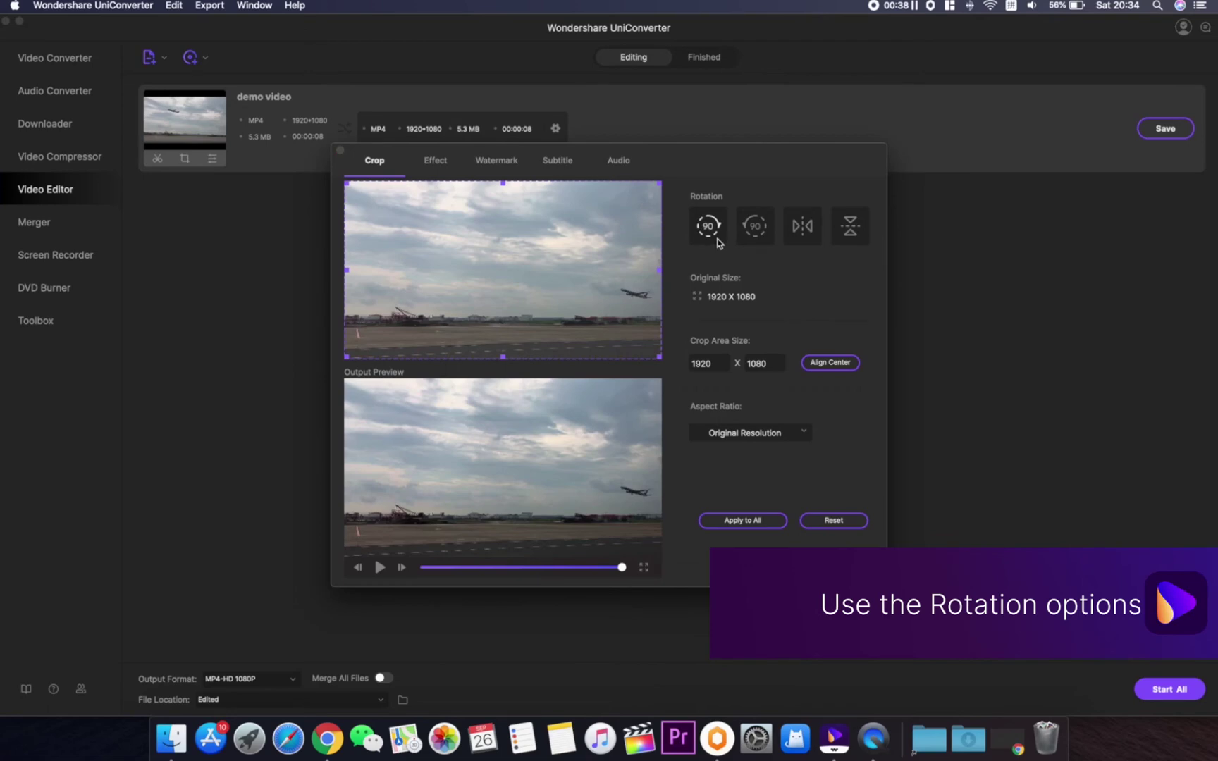
click(708, 227)
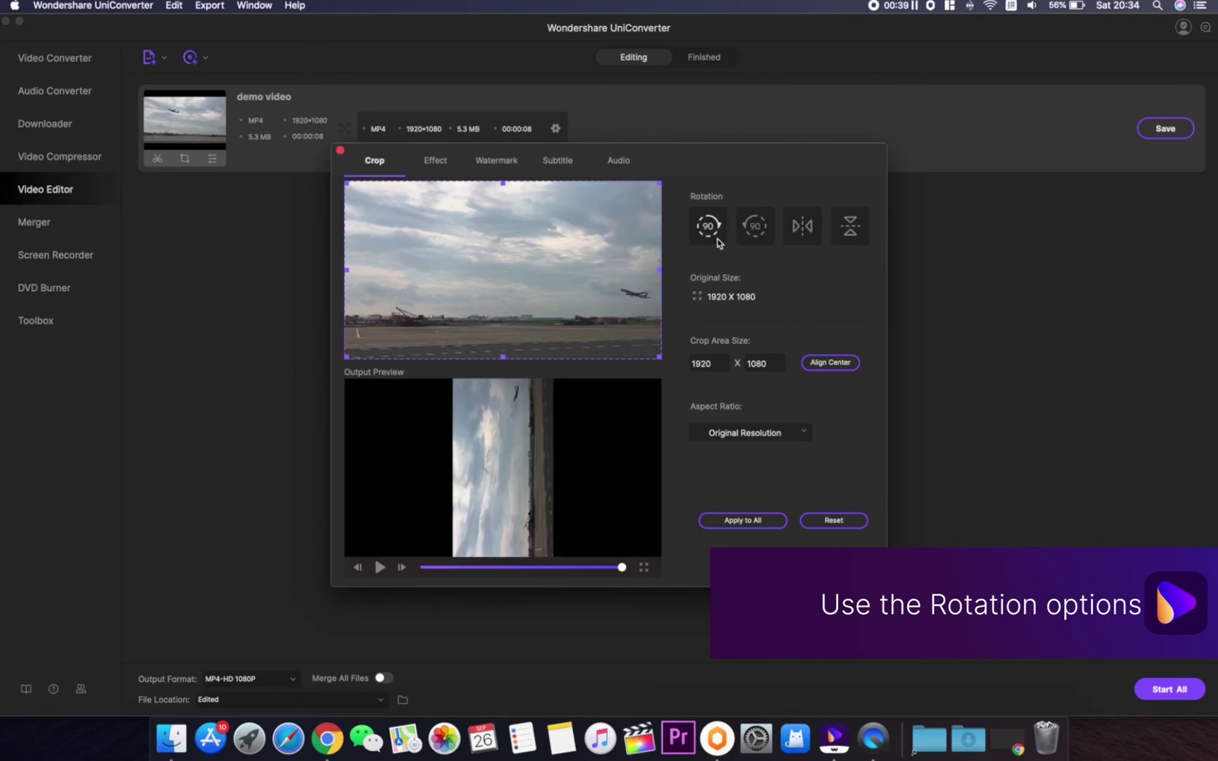
click(753, 237)
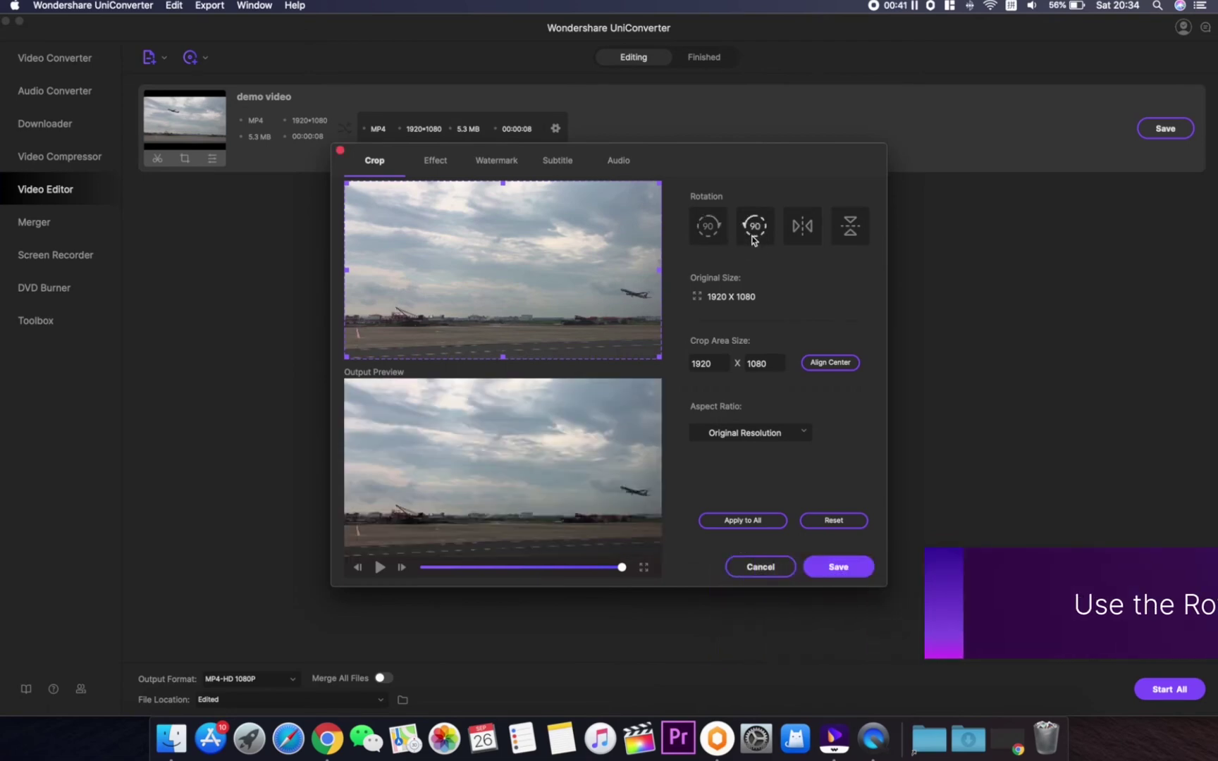
click(804, 233)
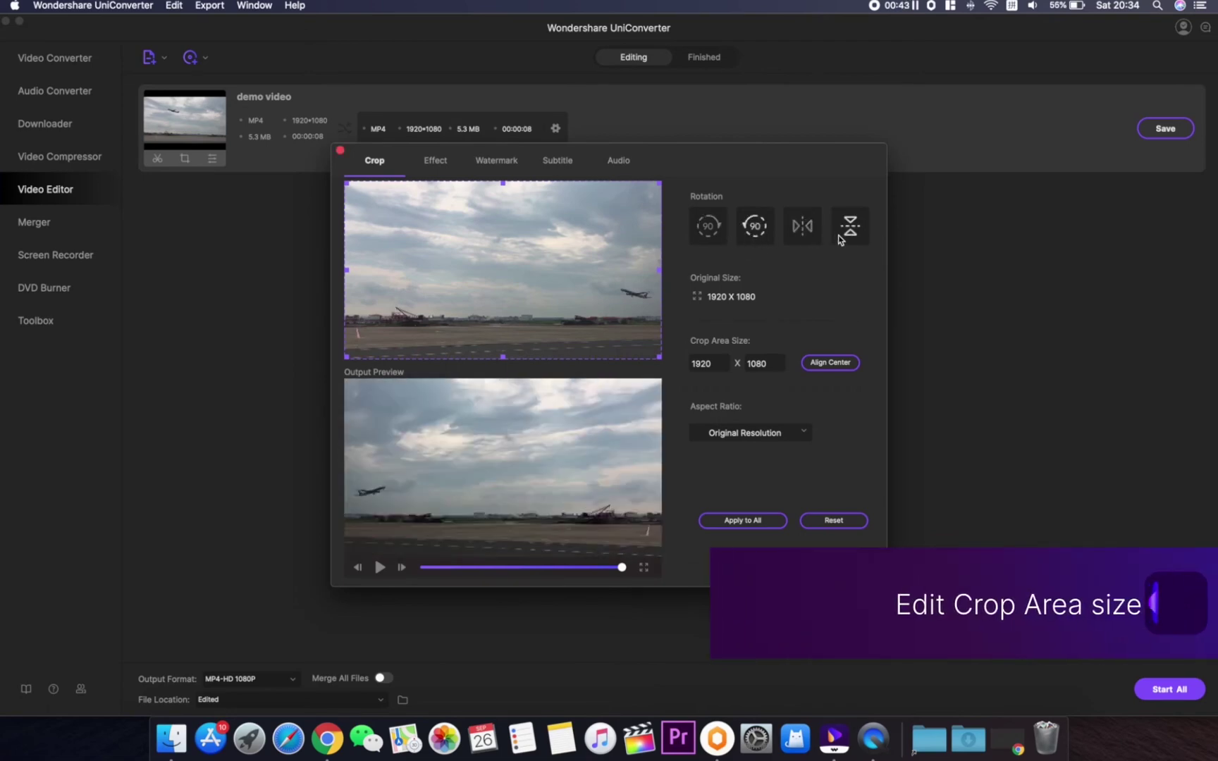
click(844, 238)
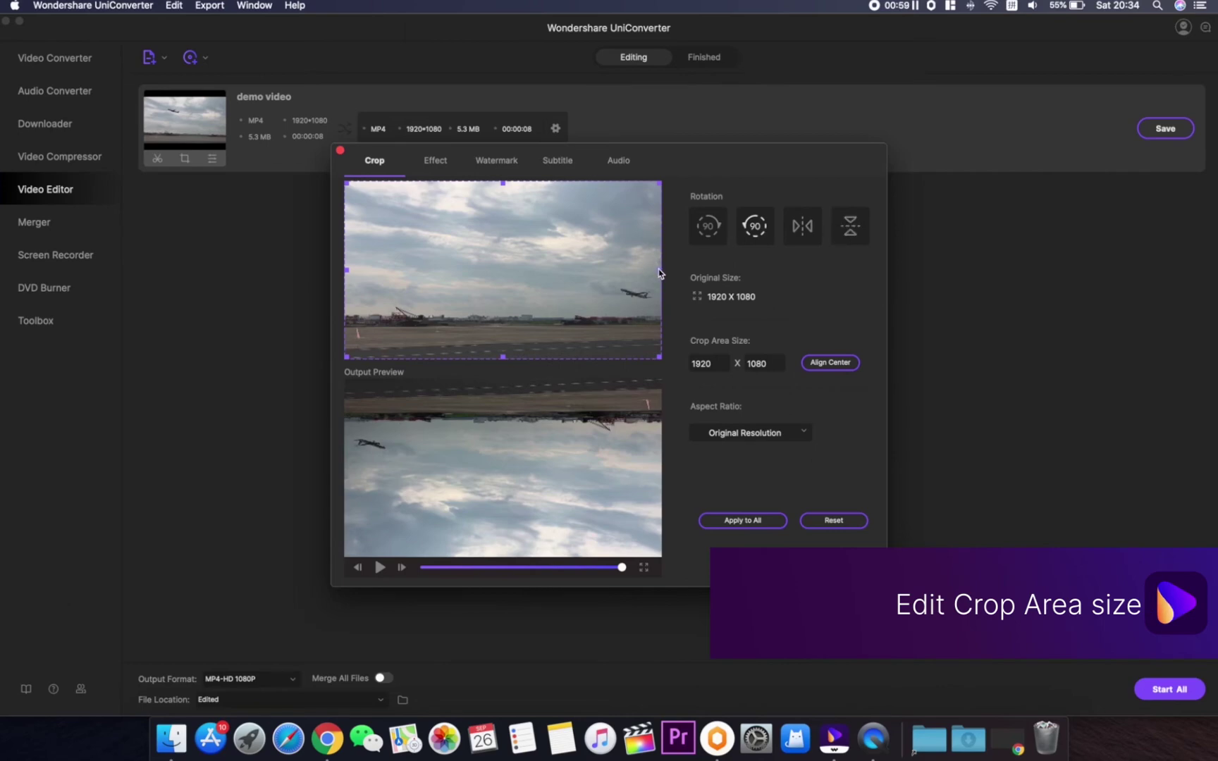
Set the crop area width to 900 and centre it on the frame.
drag(659, 273, 534, 271)
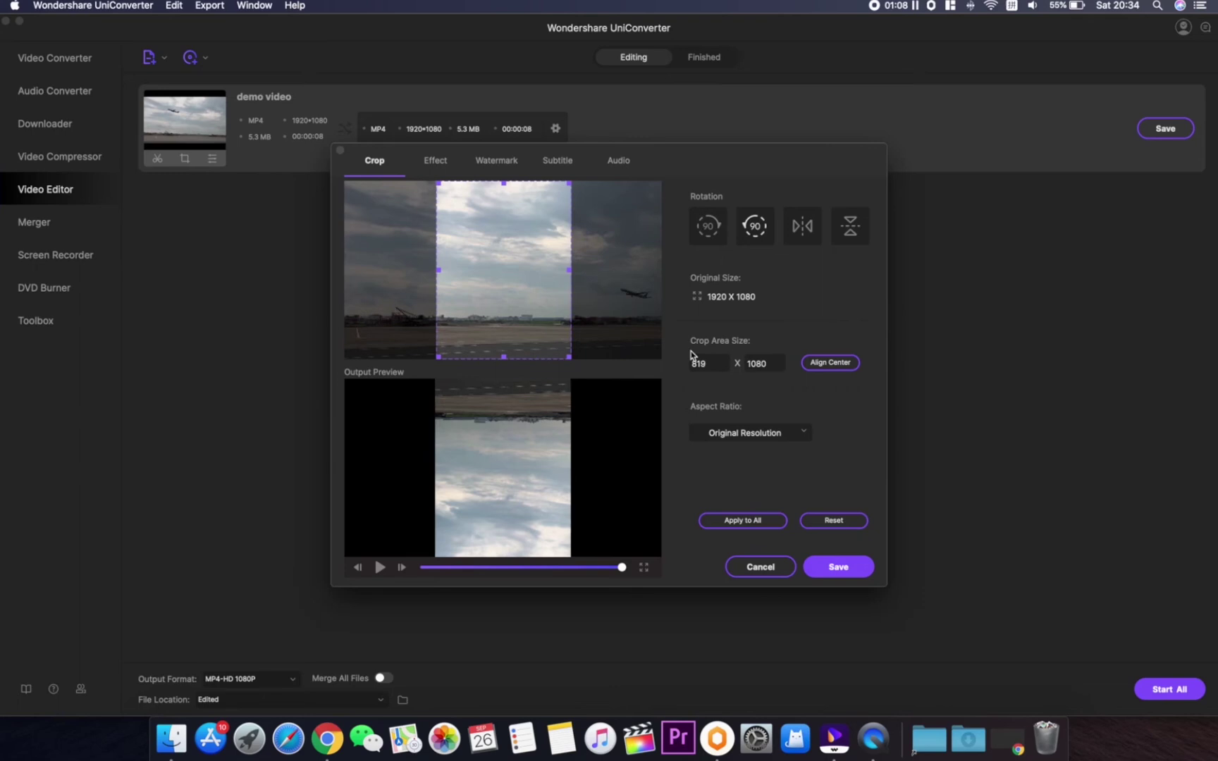
click(709, 363)
text(900)
key(Return)
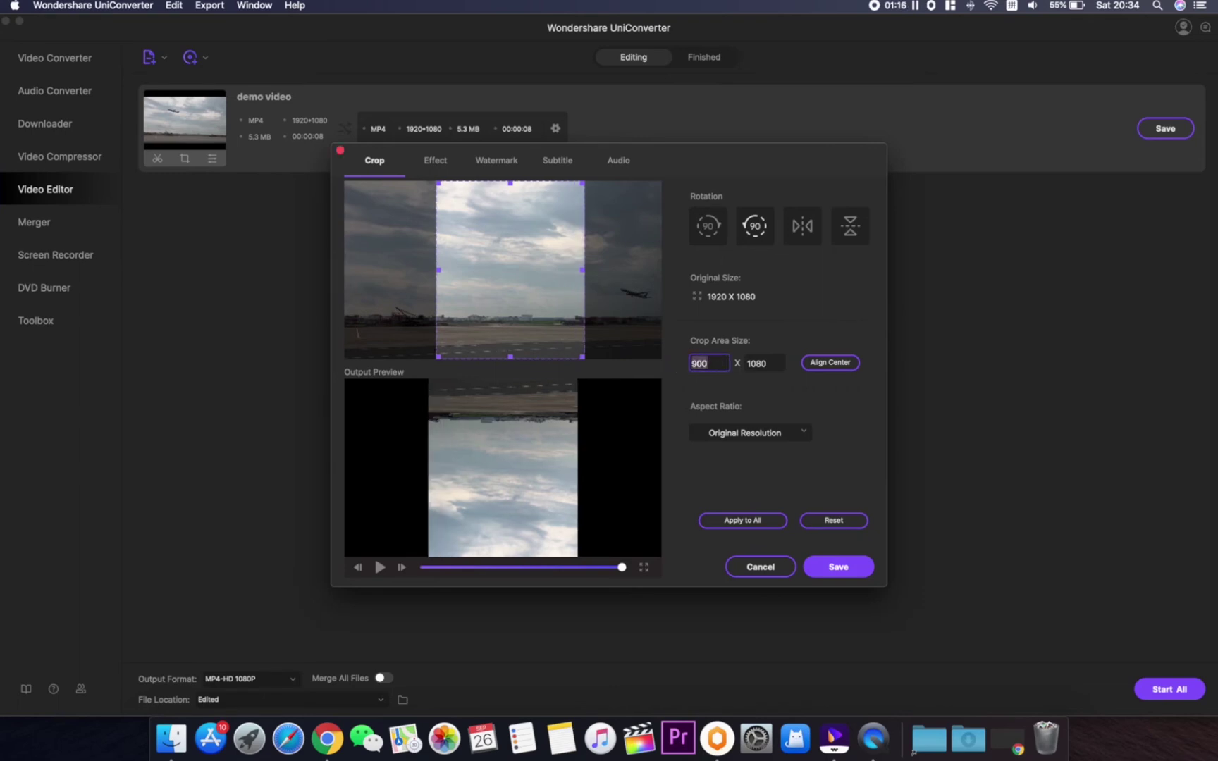
click(830, 365)
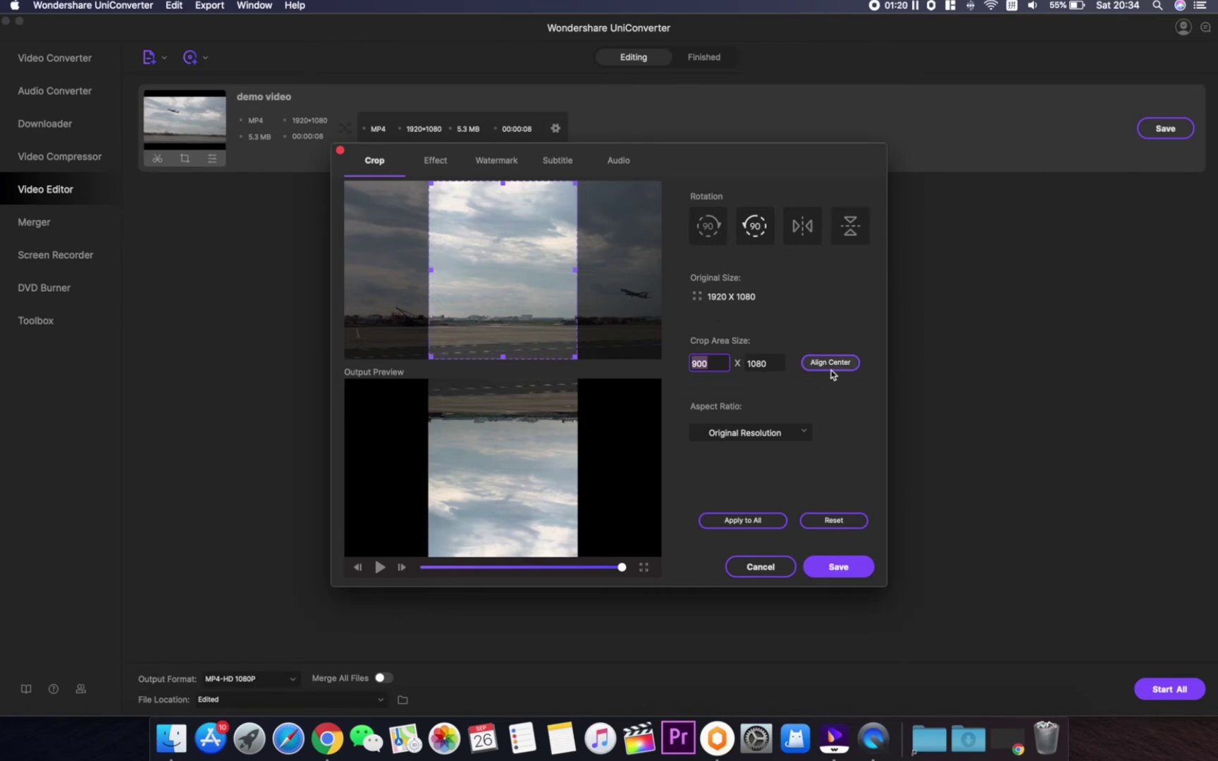
click(781, 431)
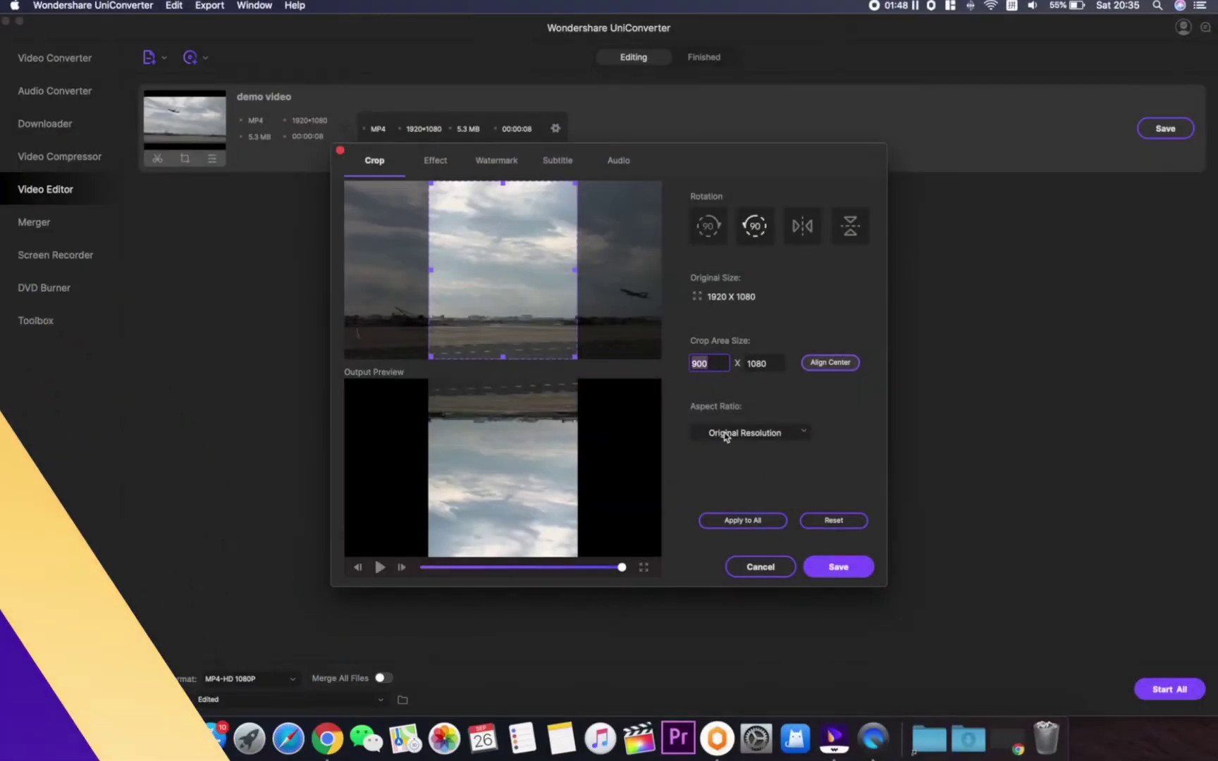
Set brightness 39, contrast 11, saturation 38, and apply the Snow filter.
click(431, 167)
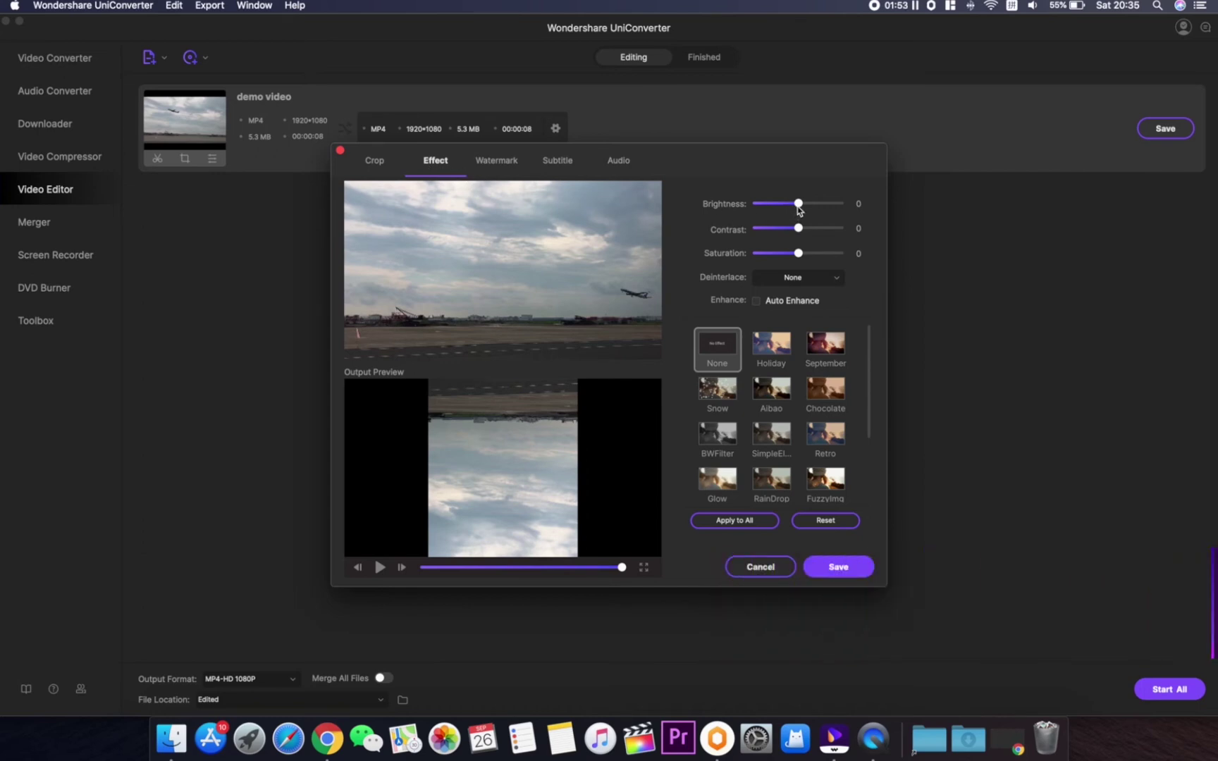
drag(799, 204, 817, 258)
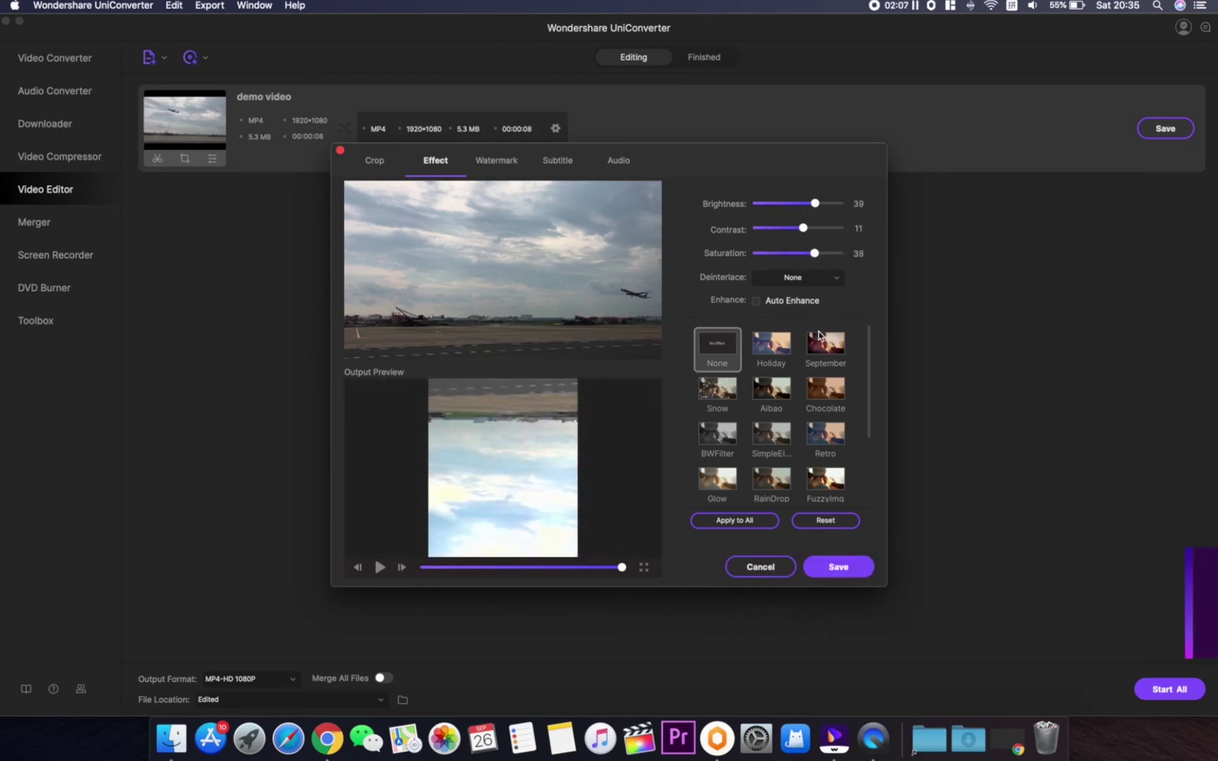
click(825, 346)
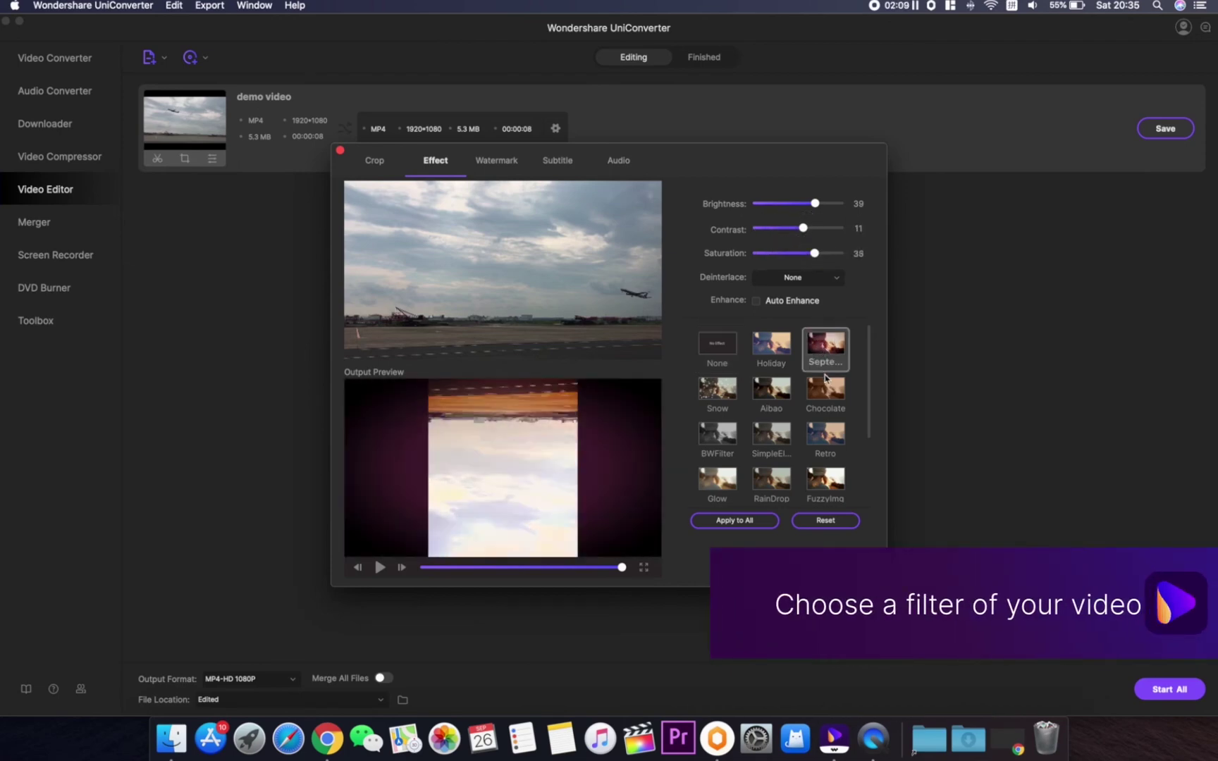
click(826, 388)
click(825, 434)
click(825, 479)
click(771, 479)
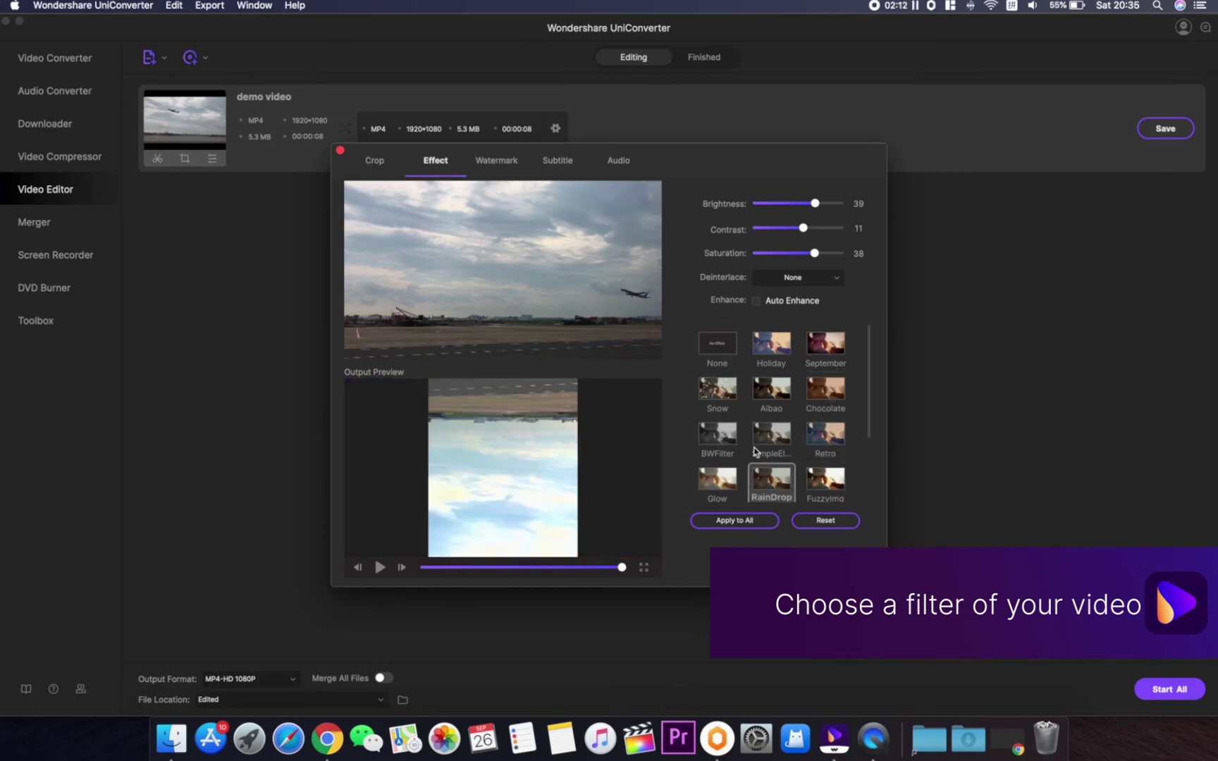
click(718, 389)
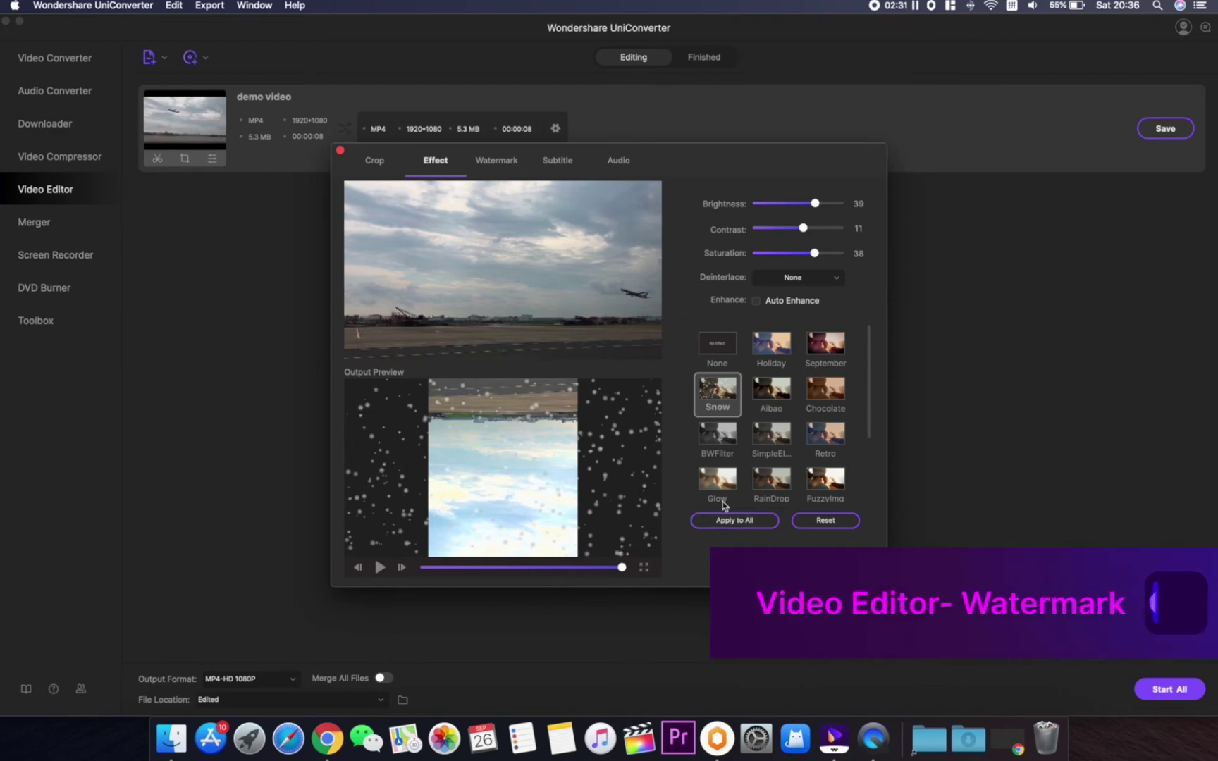
Choose an image watermark and select uniconverter-favicon.ico from Downloads > demo case.
click(498, 169)
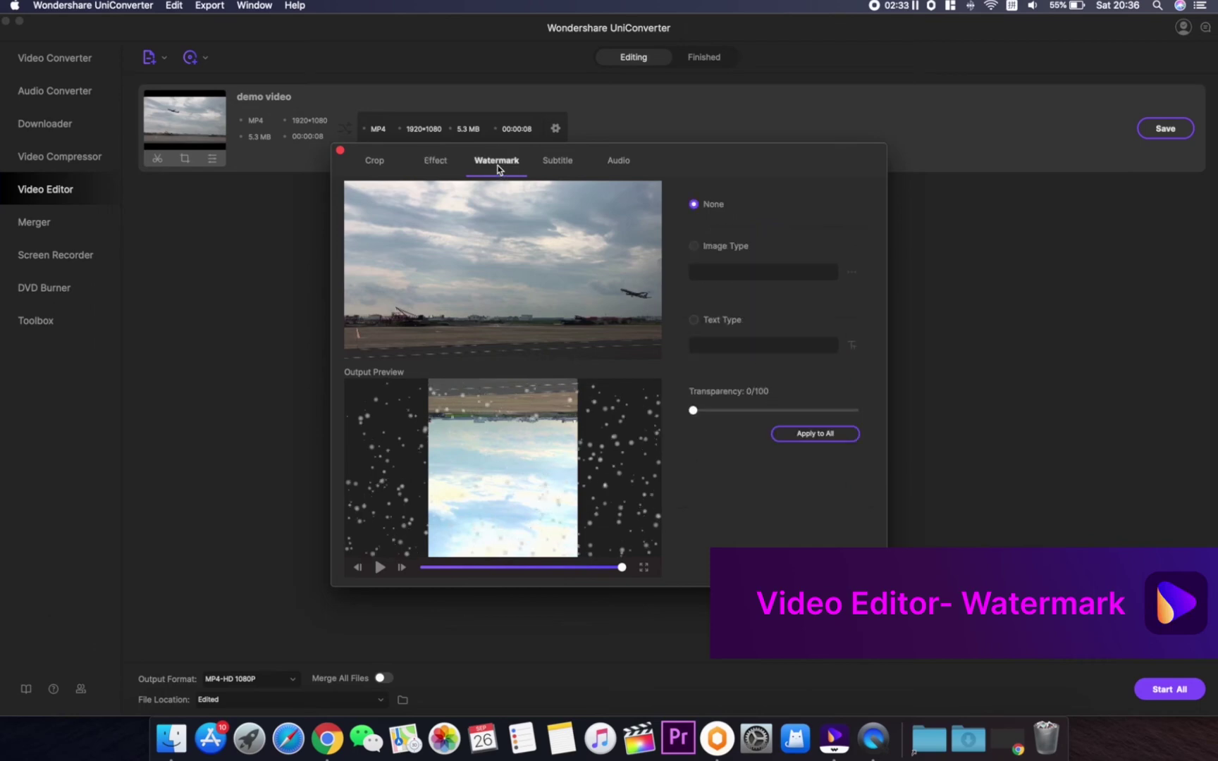
click(694, 246)
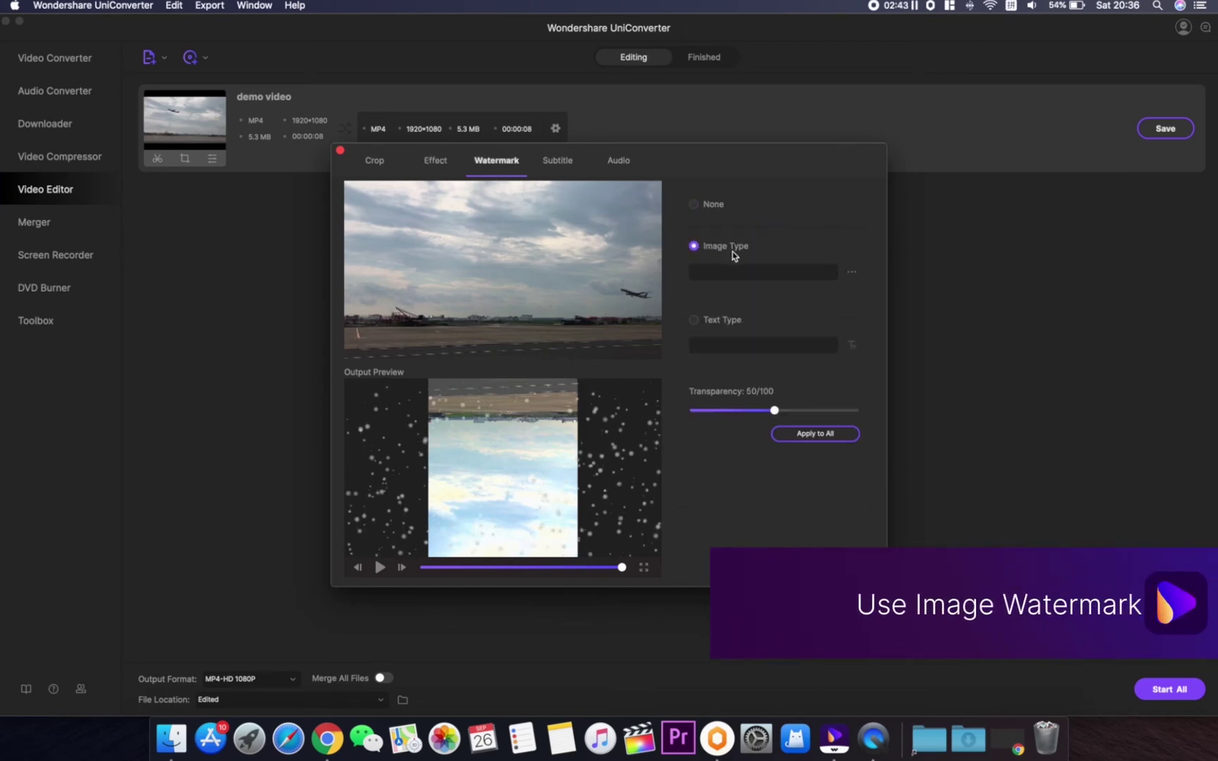
click(849, 275)
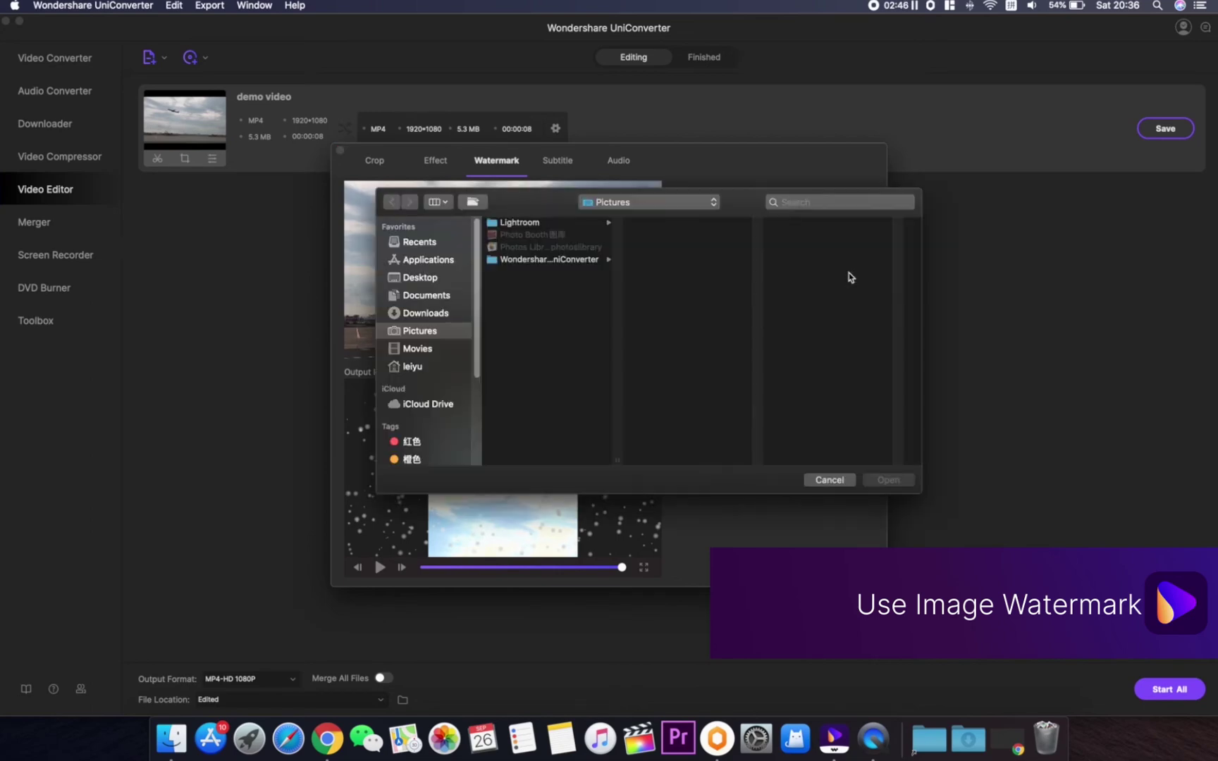
click(451, 313)
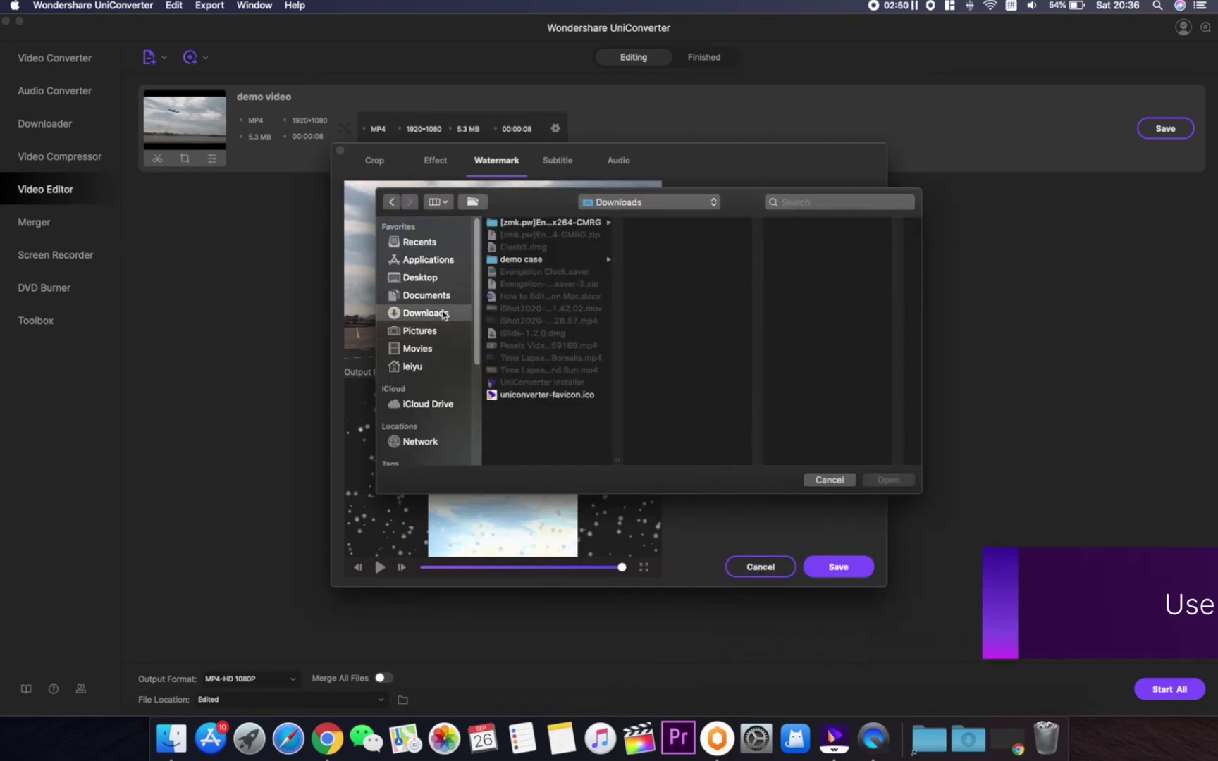
click(547, 262)
click(676, 261)
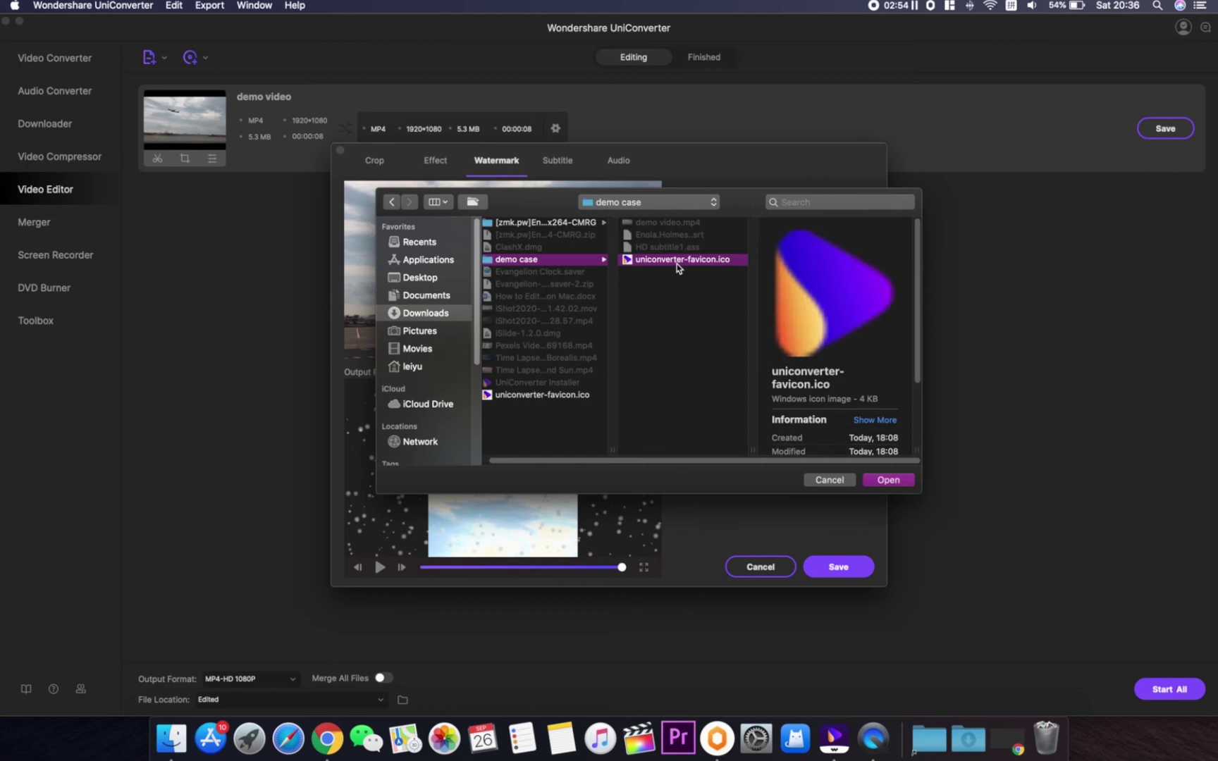
Switch to a text watermark 'uniconverter', enlarge it across the top, transparency 48/100.
click(908, 480)
click(763, 345)
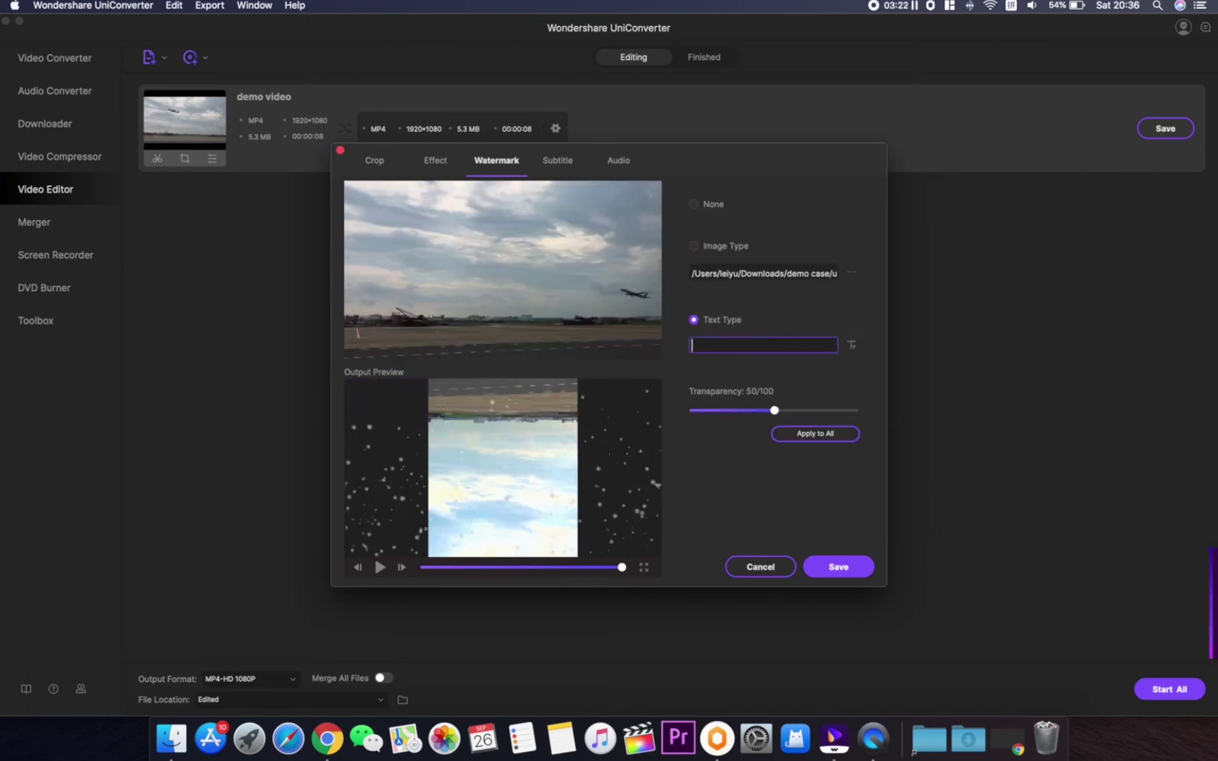
text(uniconv)
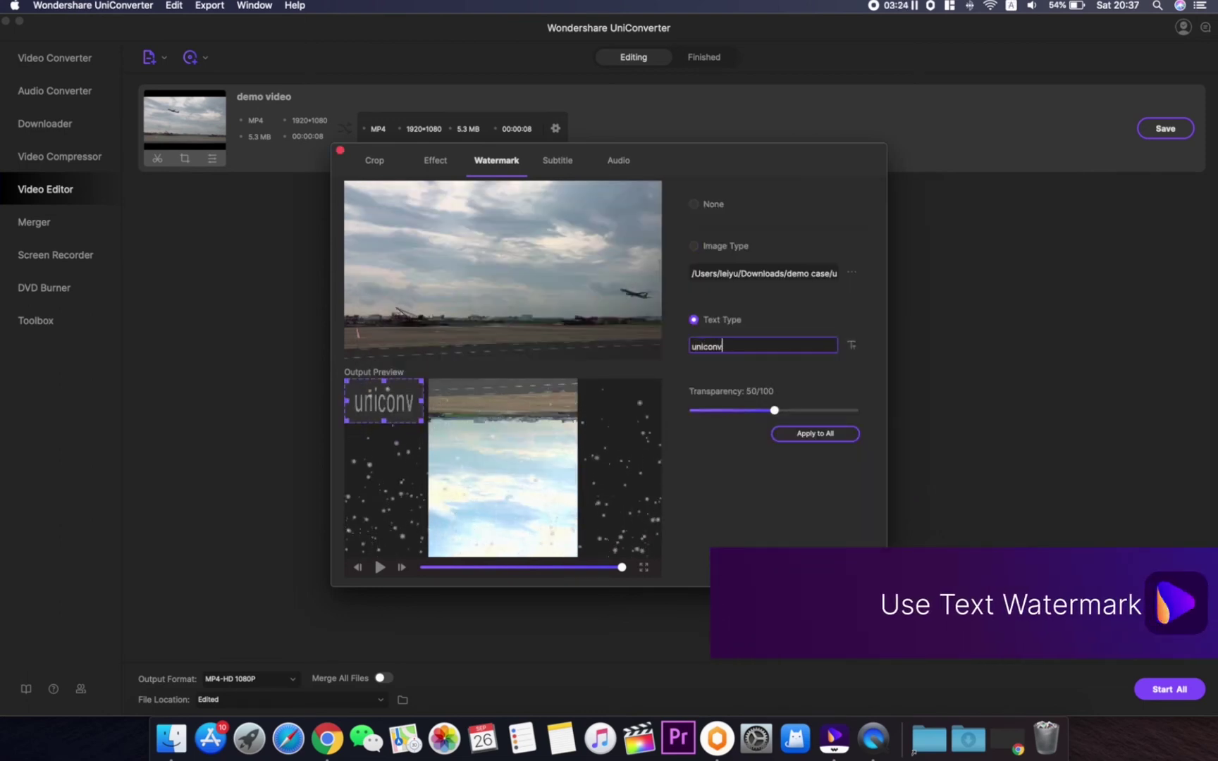
text(erter)
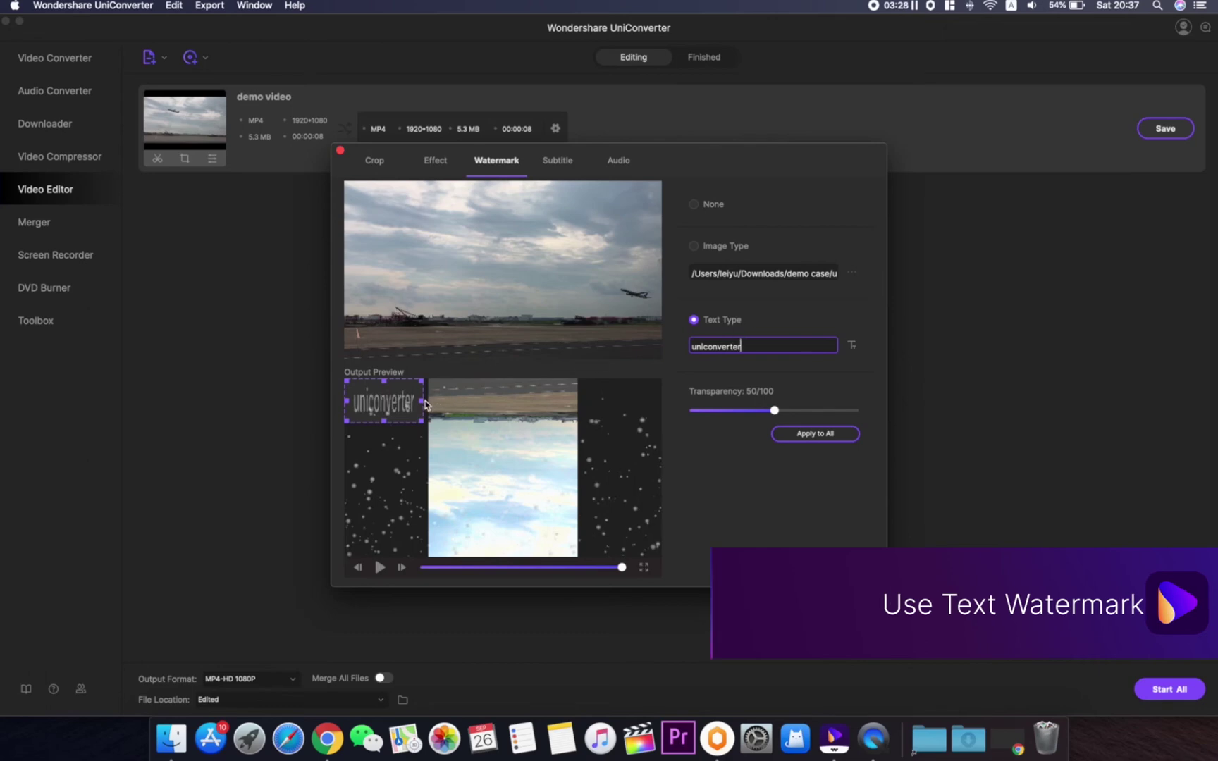
drag(423, 401, 554, 404)
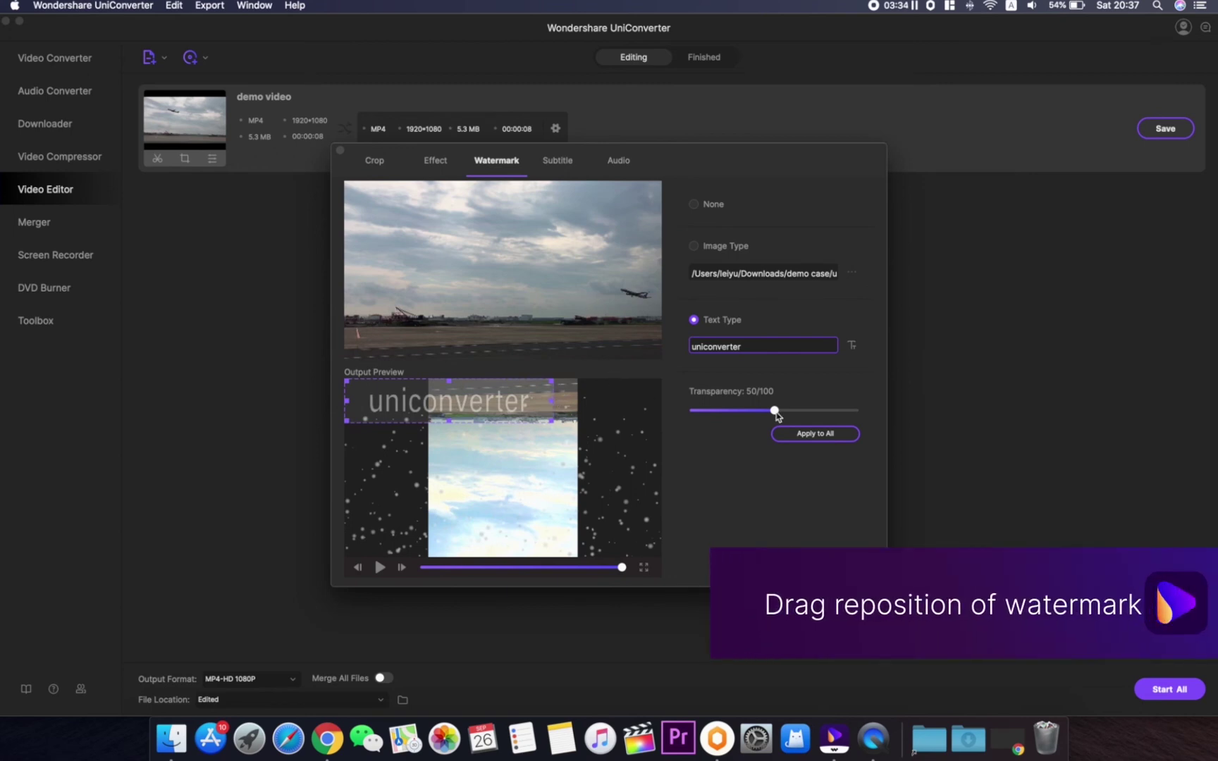
mouse_move(774, 412)
mouse_down()
mouse_move(719, 416)
mouse_move(775, 425)
mouse_up()
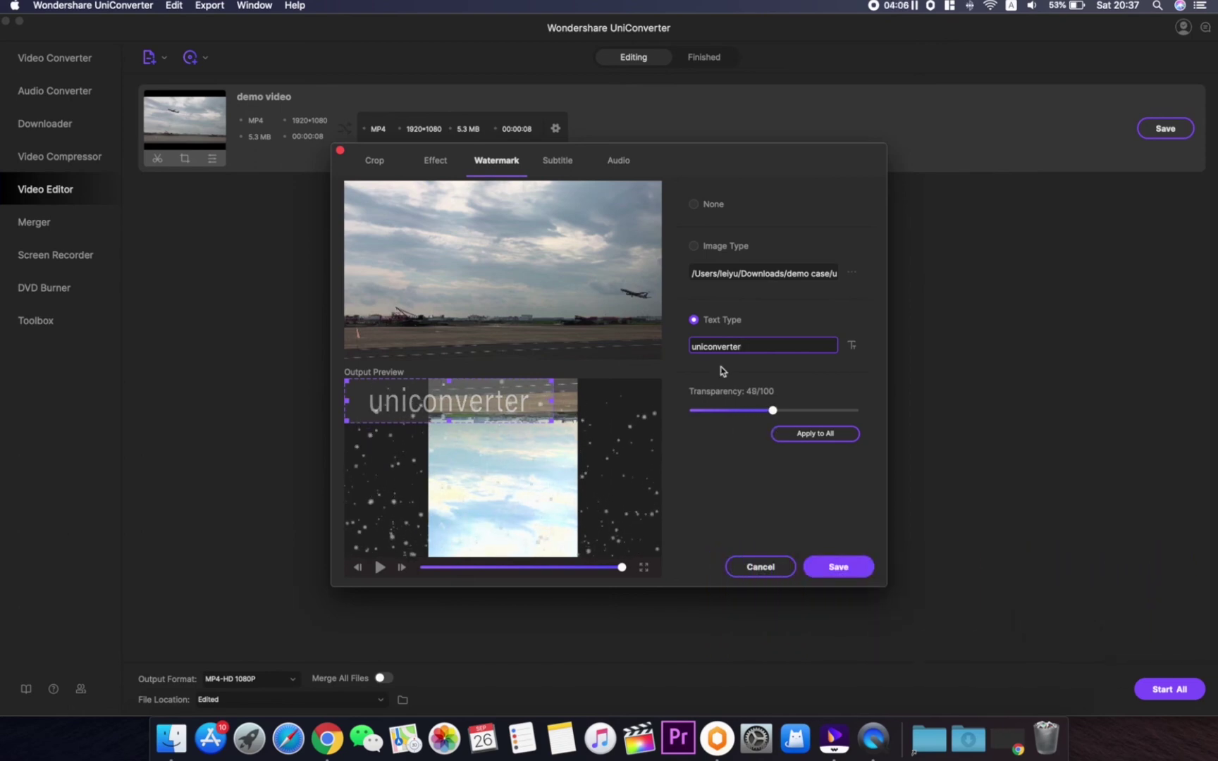
Add Enola.Holmes.srt from the demo case folder as the video's subtitle file.
click(552, 163)
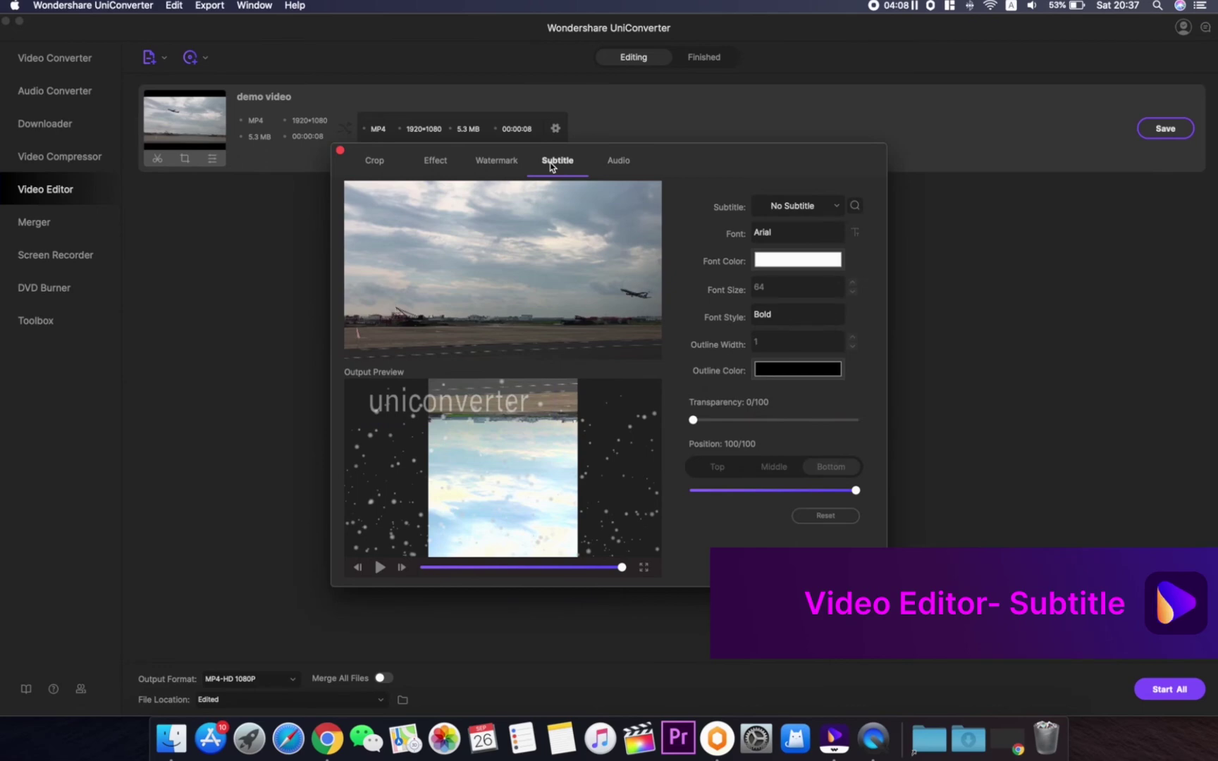
click(836, 208)
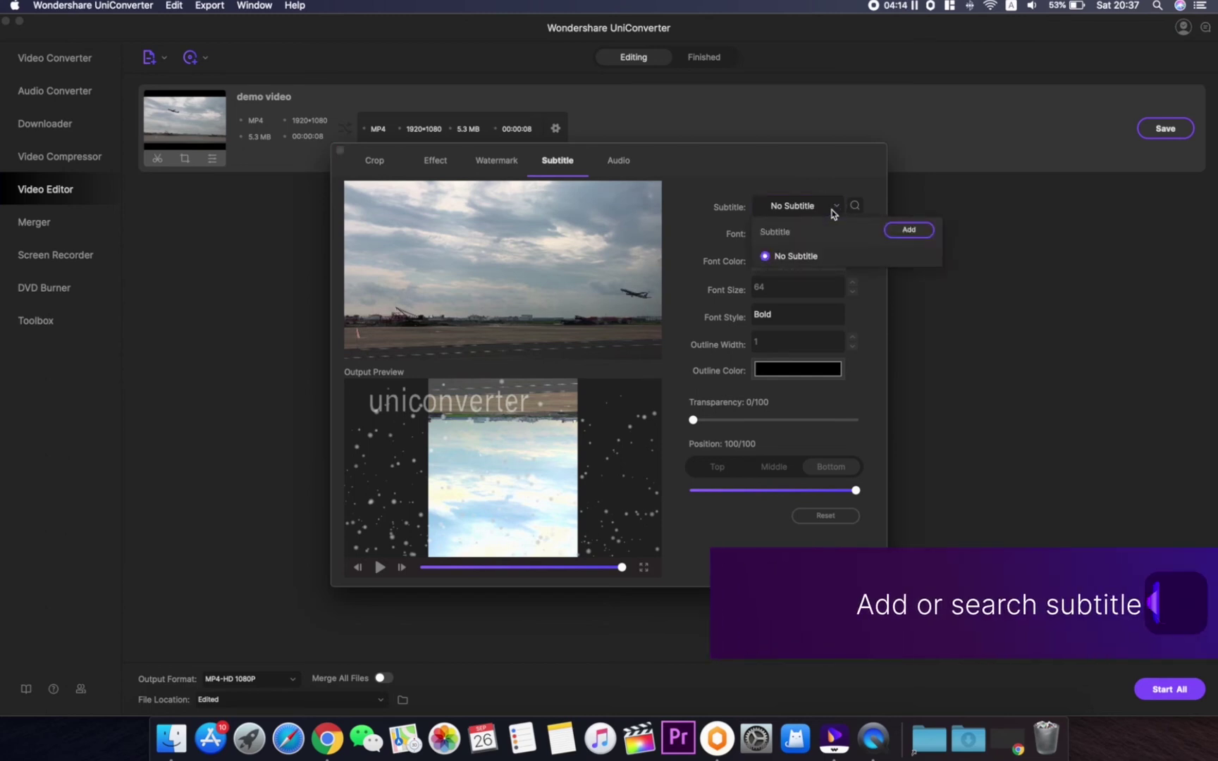
click(907, 230)
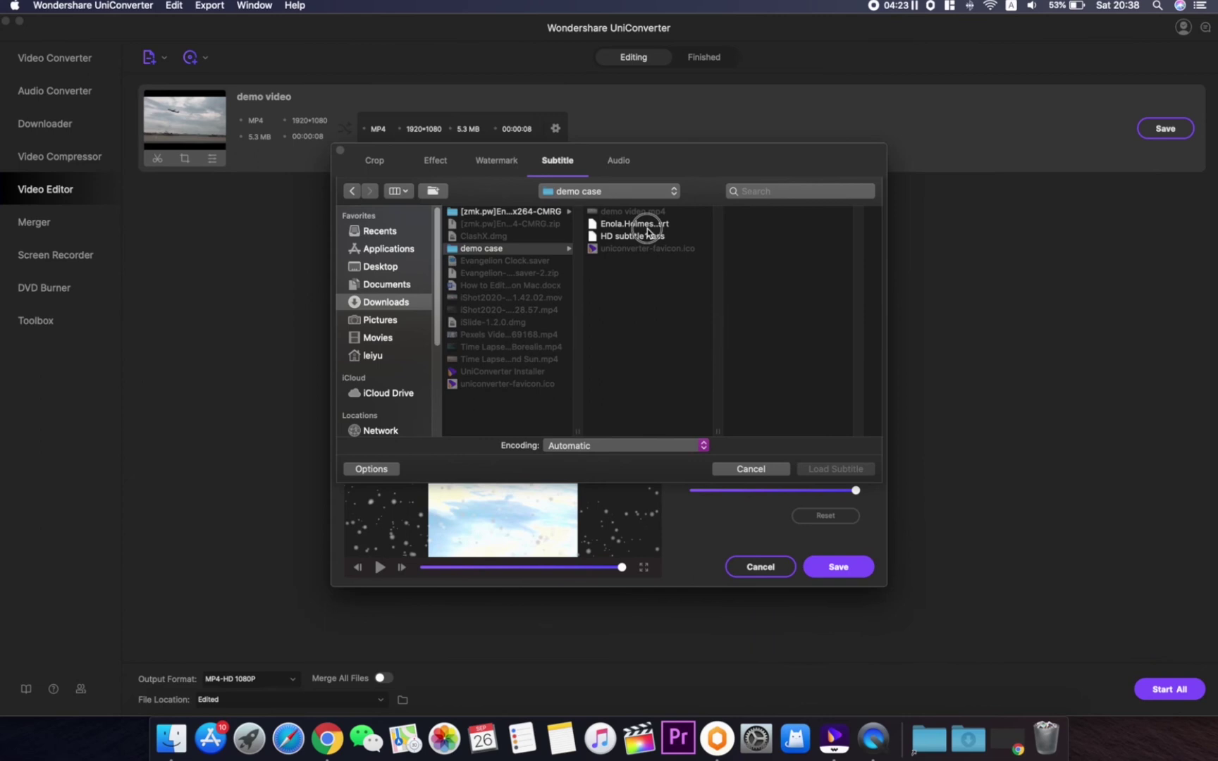
click(647, 229)
click(827, 470)
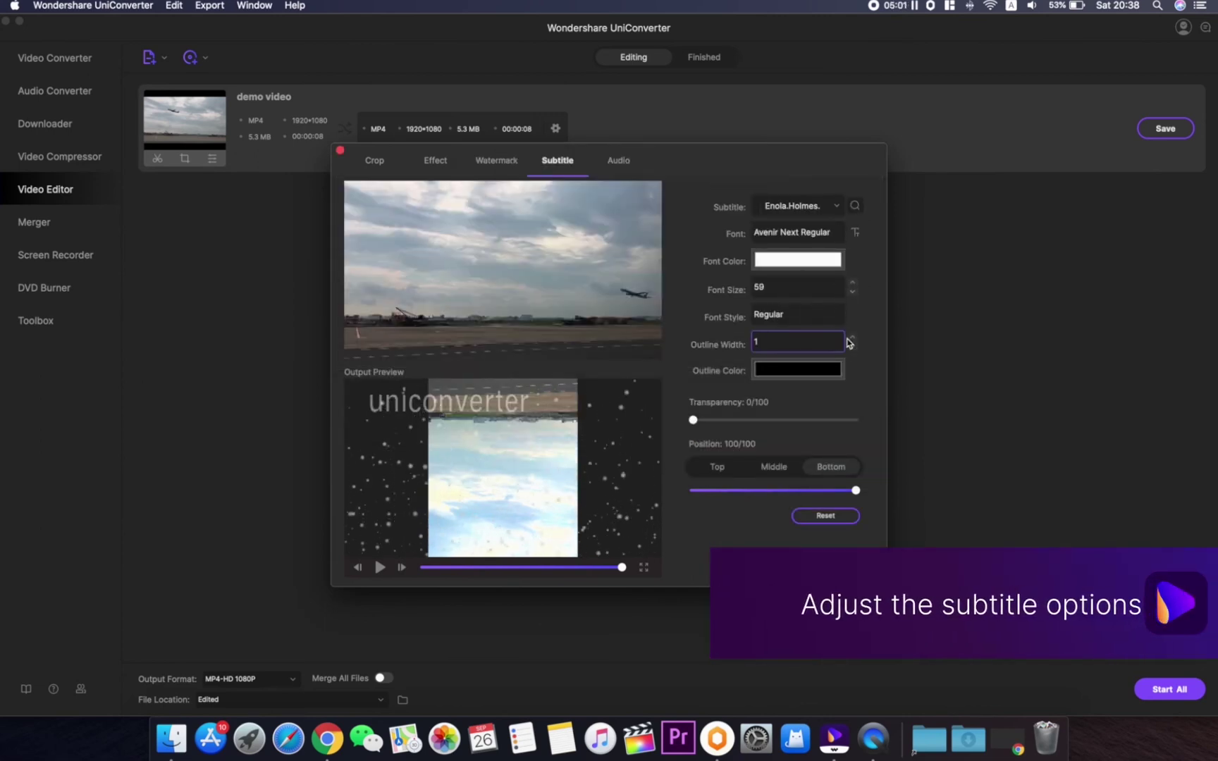
Give the subtitles a red width-2 outline, 28/100 transparency and middle position.
click(851, 338)
click(830, 374)
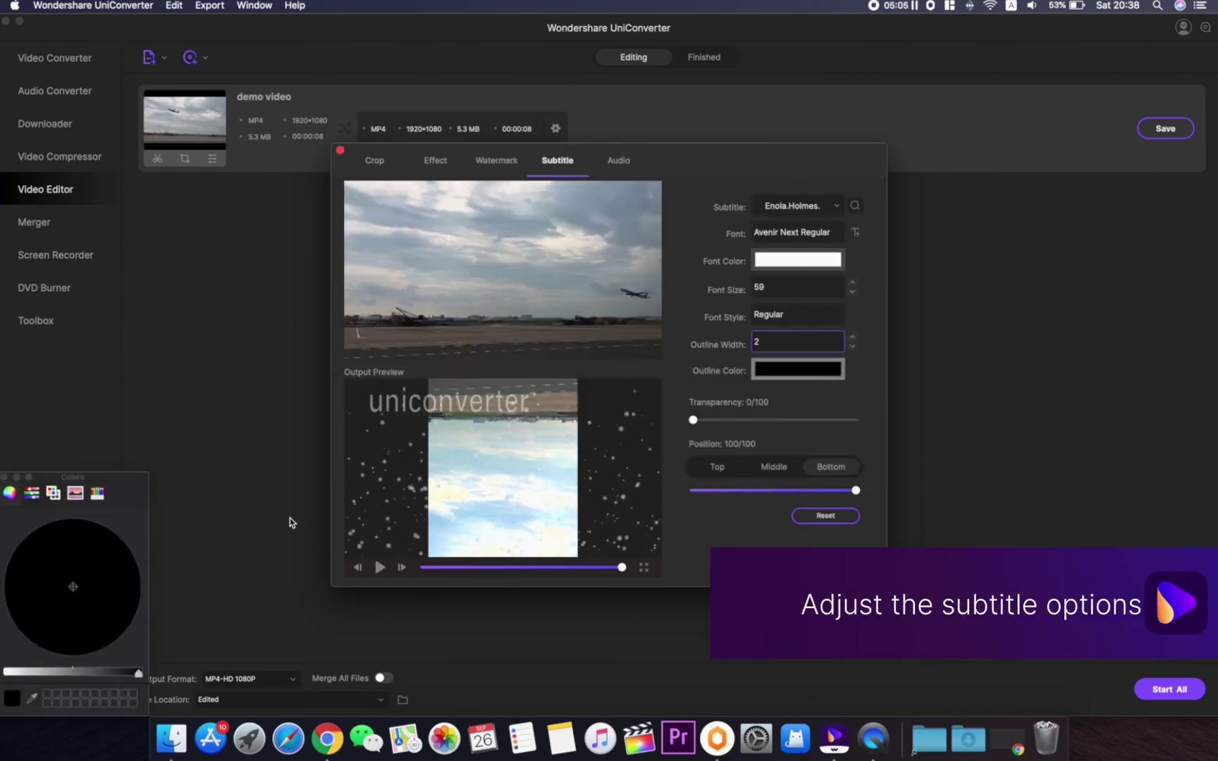
click(685, 420)
click(86, 549)
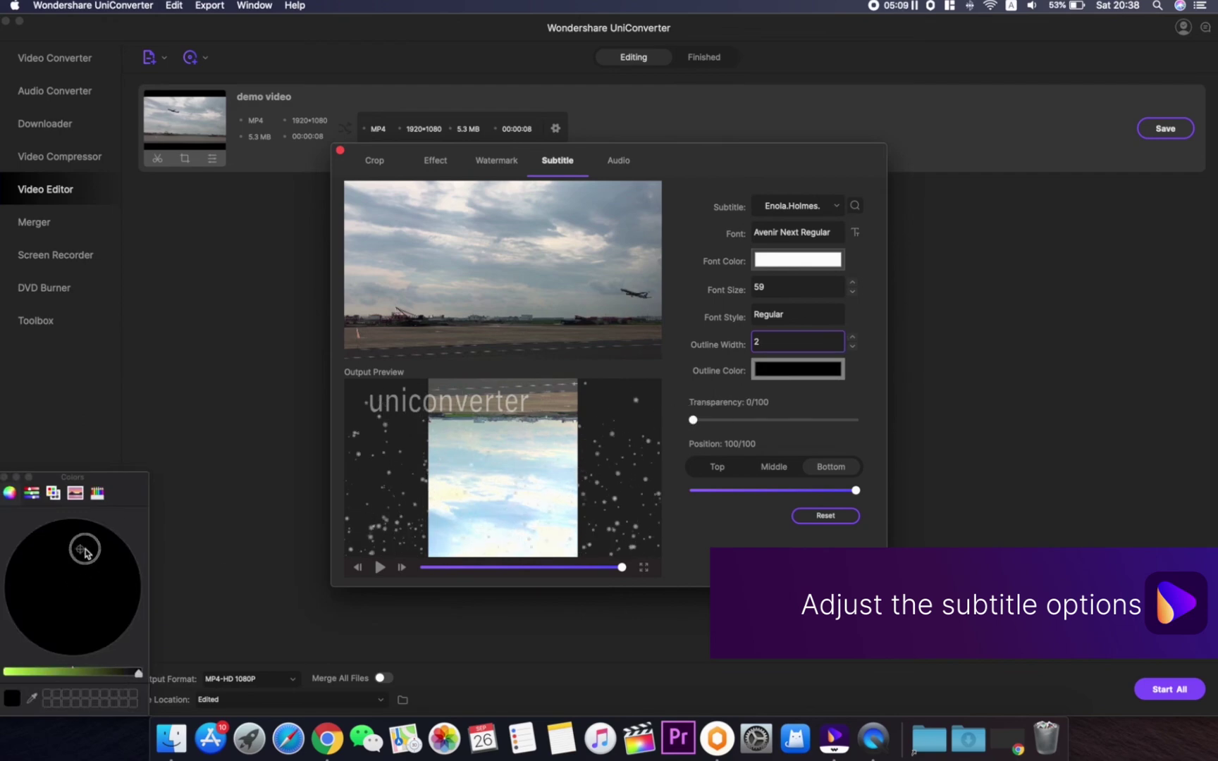
drag(92, 672, 100, 681)
drag(100, 681, 56, 681)
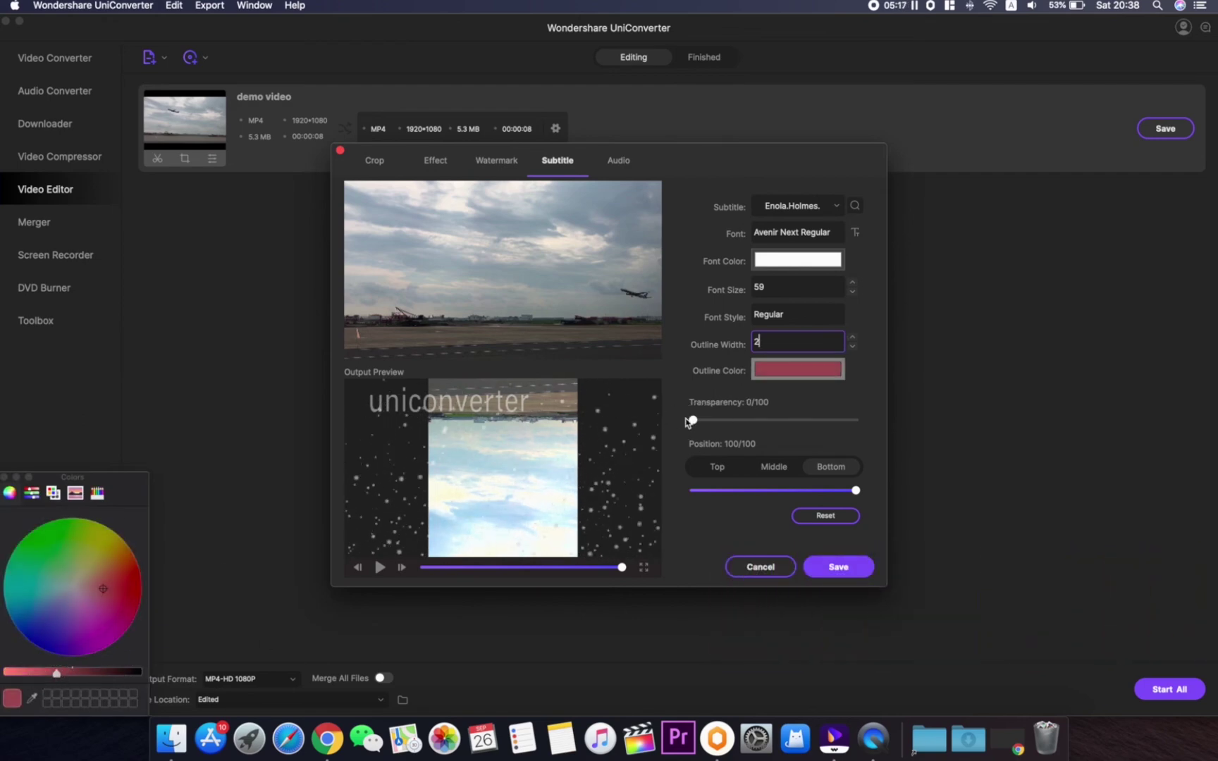
drag(687, 421, 739, 421)
click(774, 467)
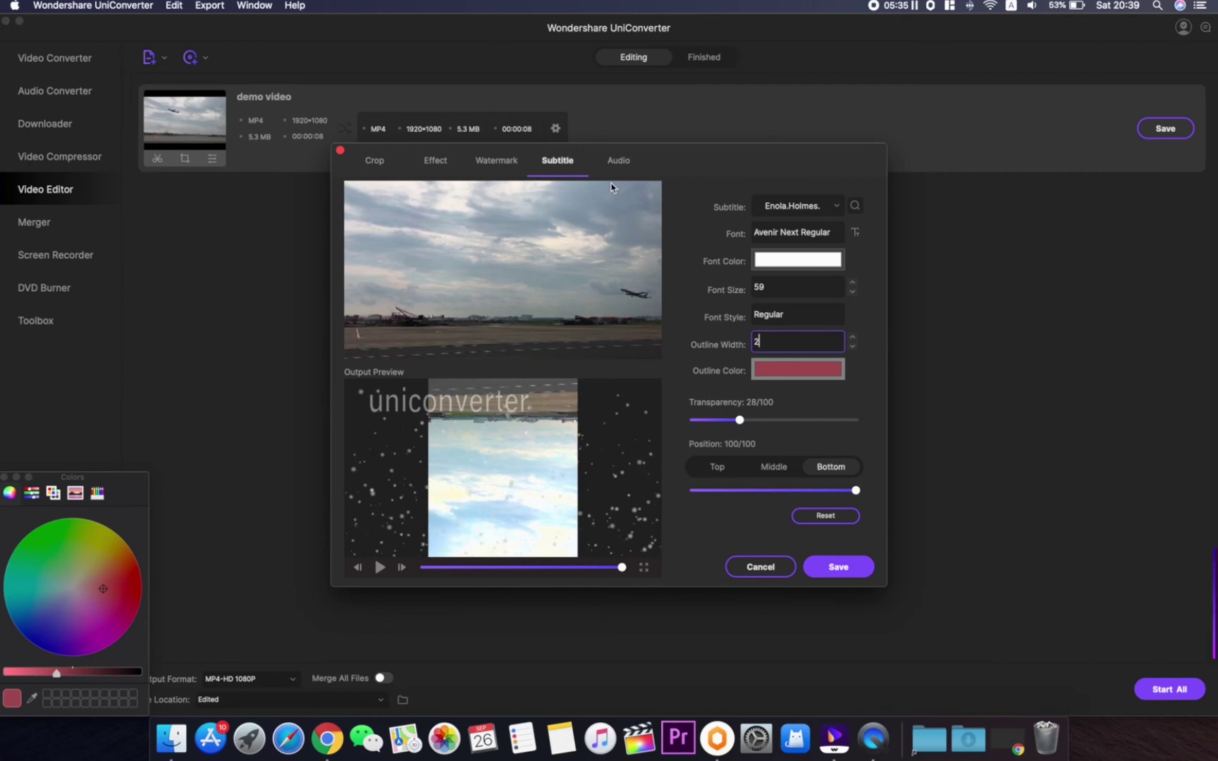
click(614, 162)
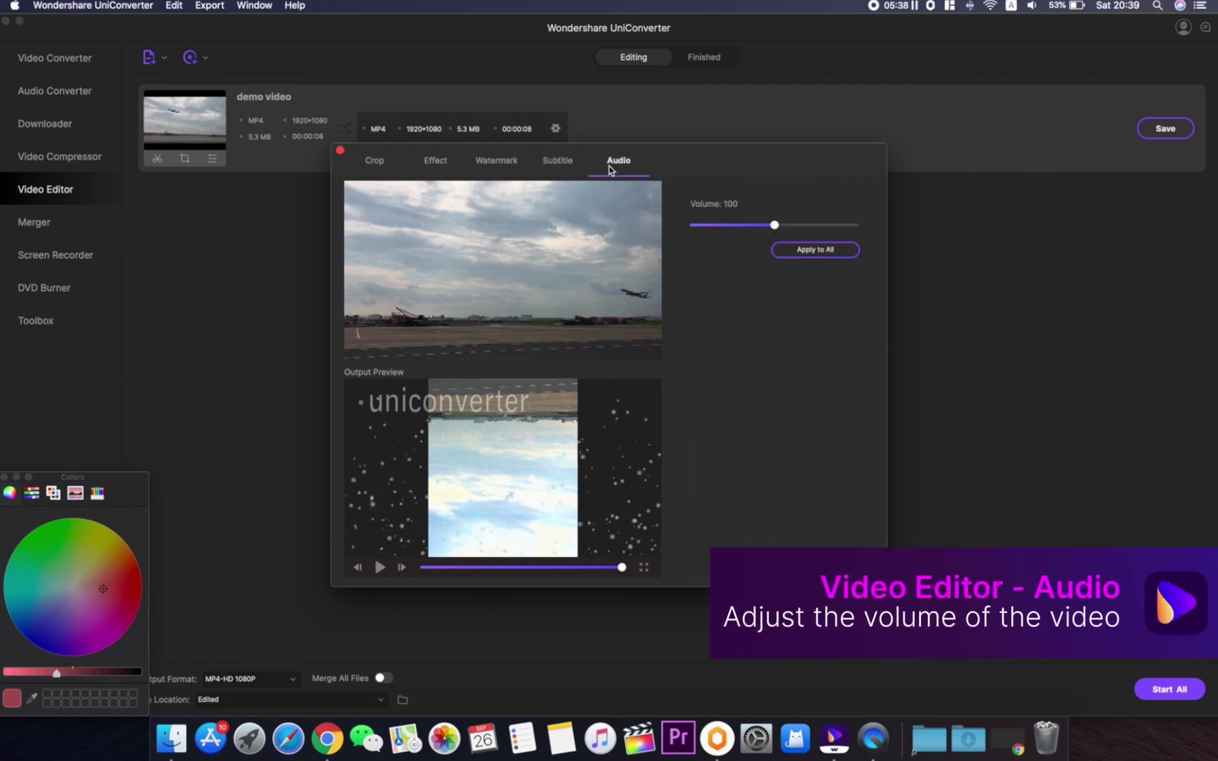
Boost the demo video's volume slider to 160 and save all editor changes.
drag(774, 225, 824, 227)
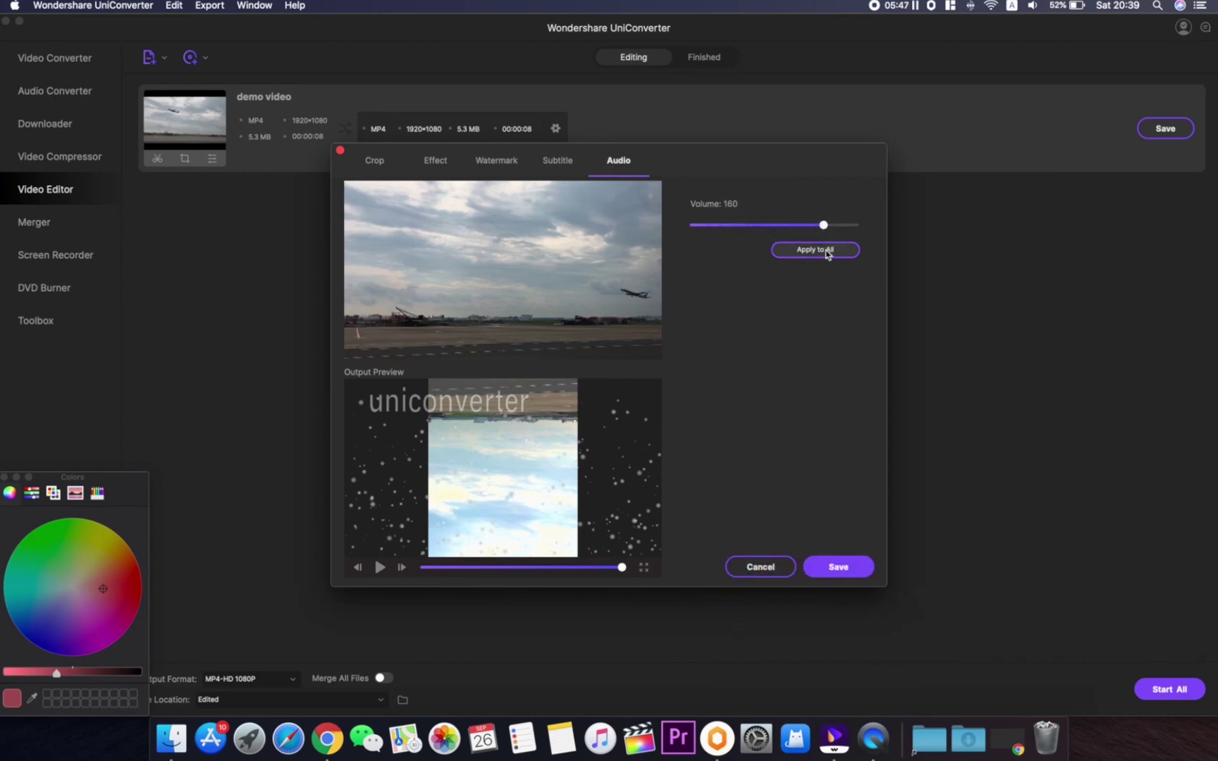
click(839, 568)
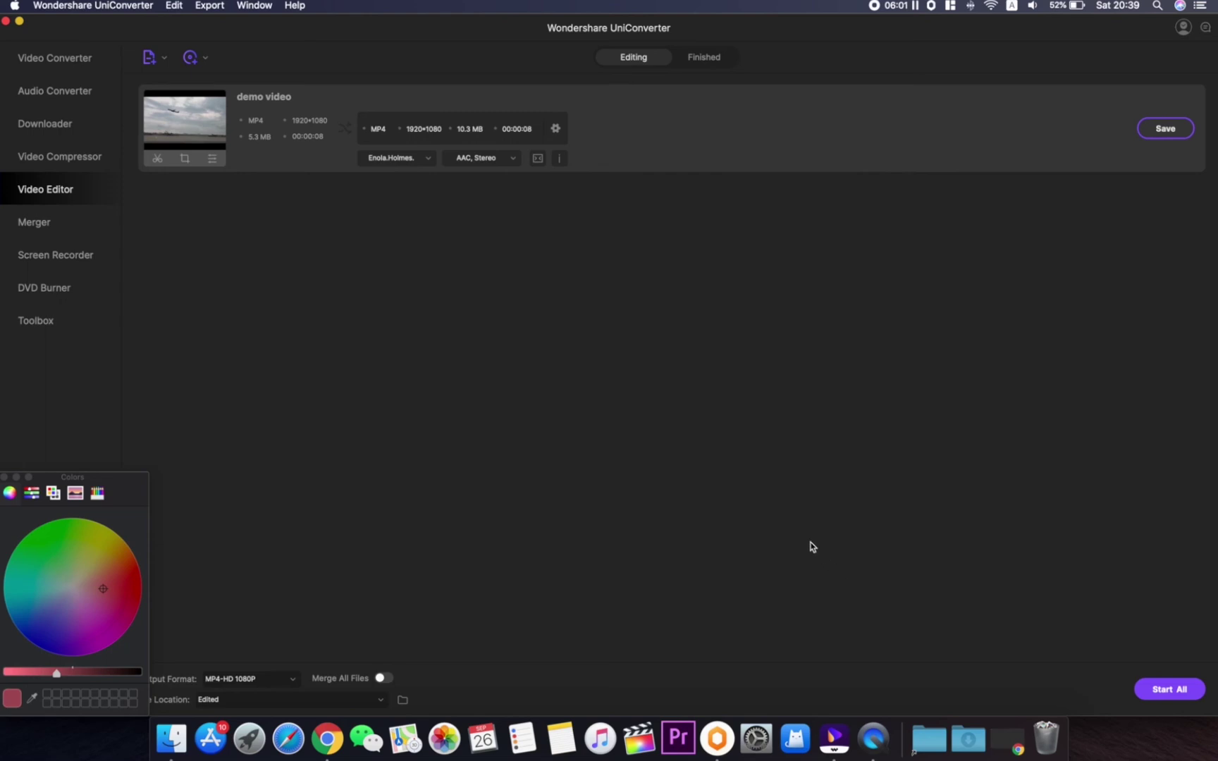
click(432, 158)
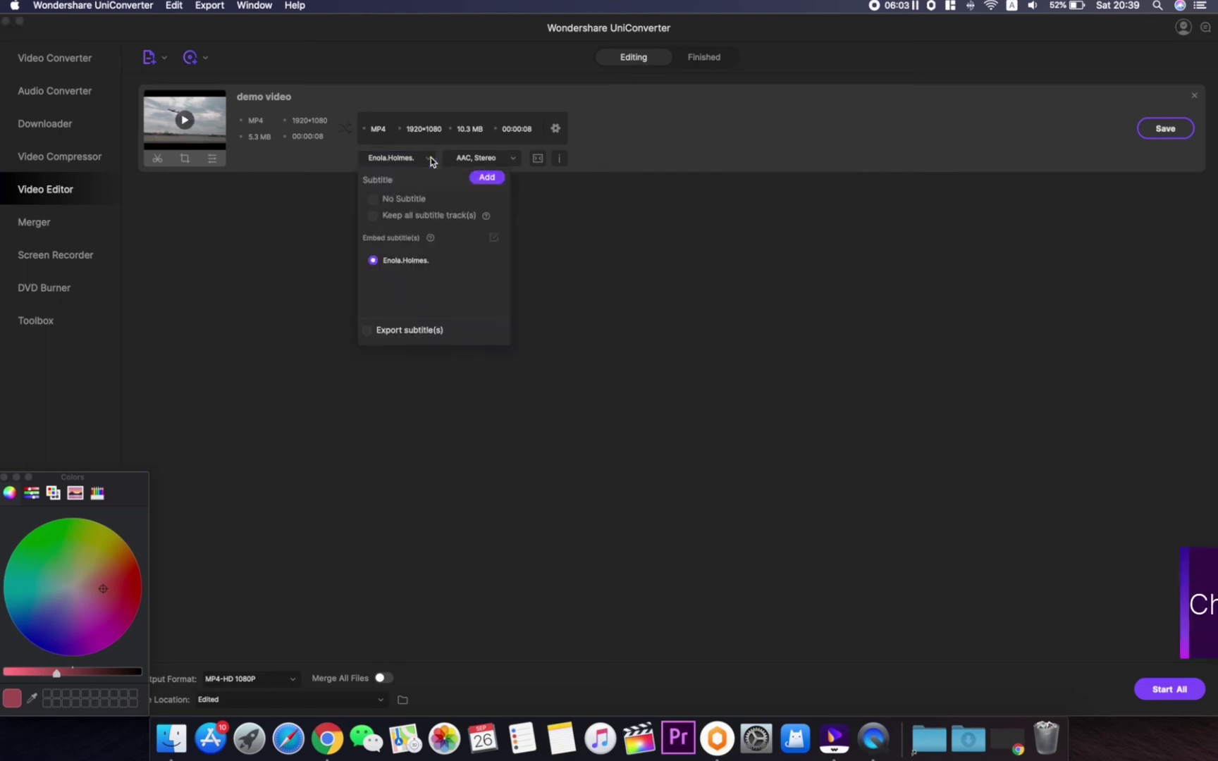
click(432, 215)
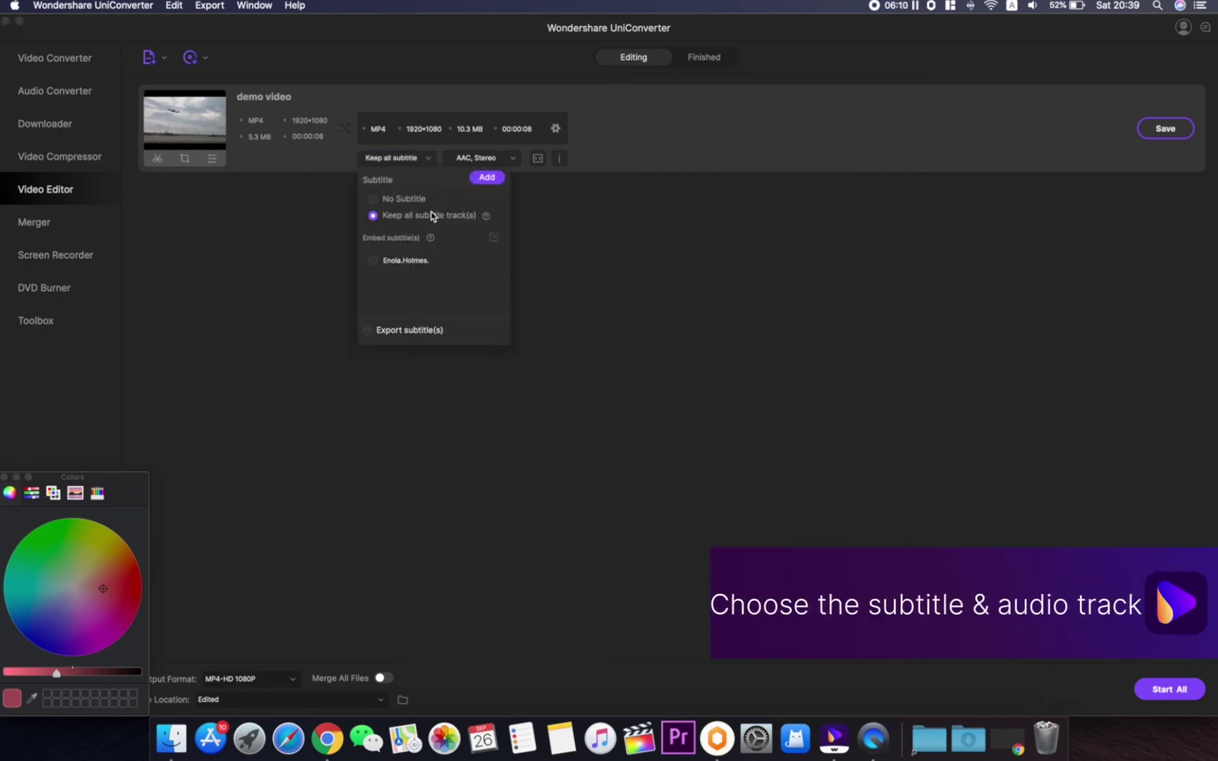
click(431, 261)
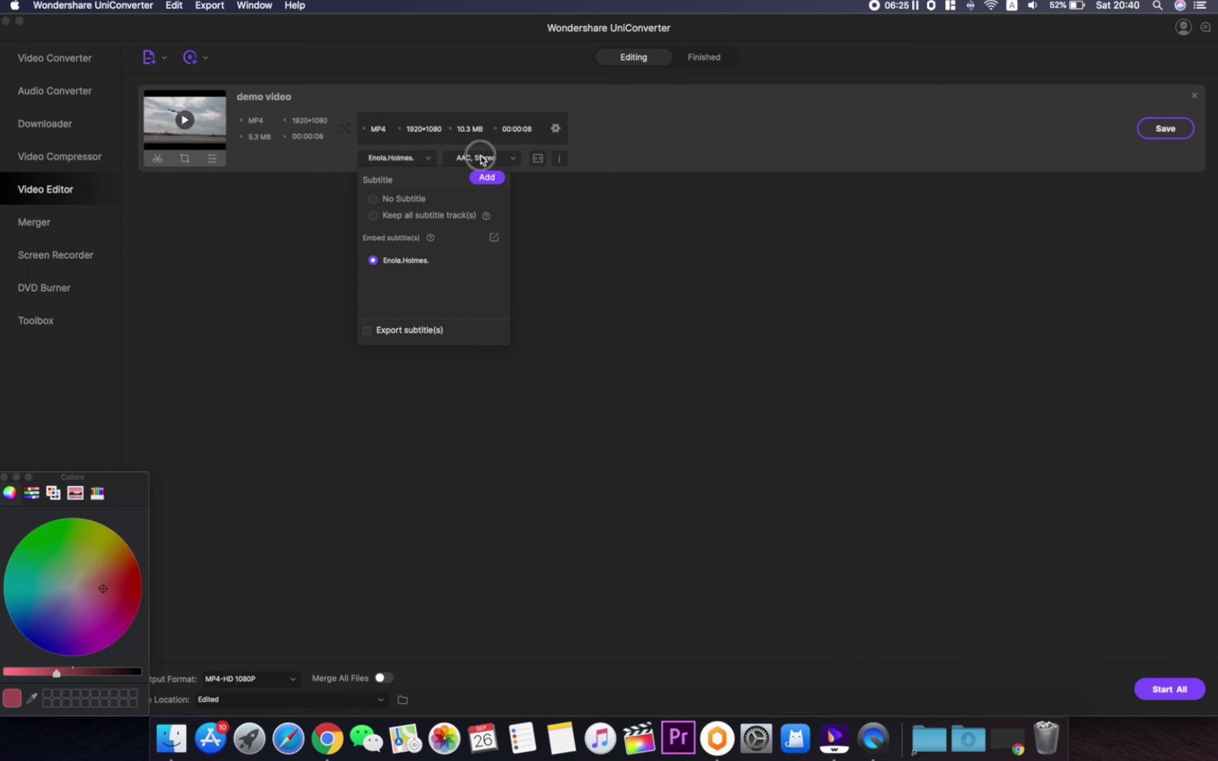
click(481, 158)
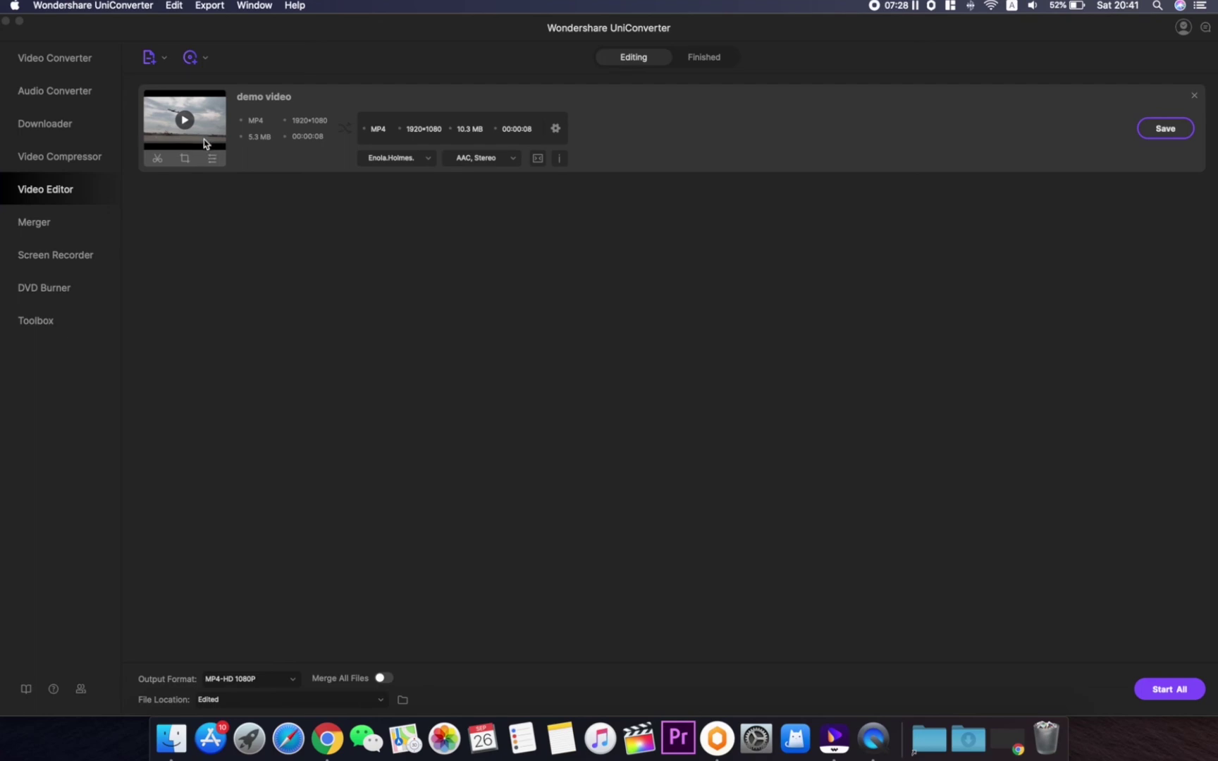
click(184, 120)
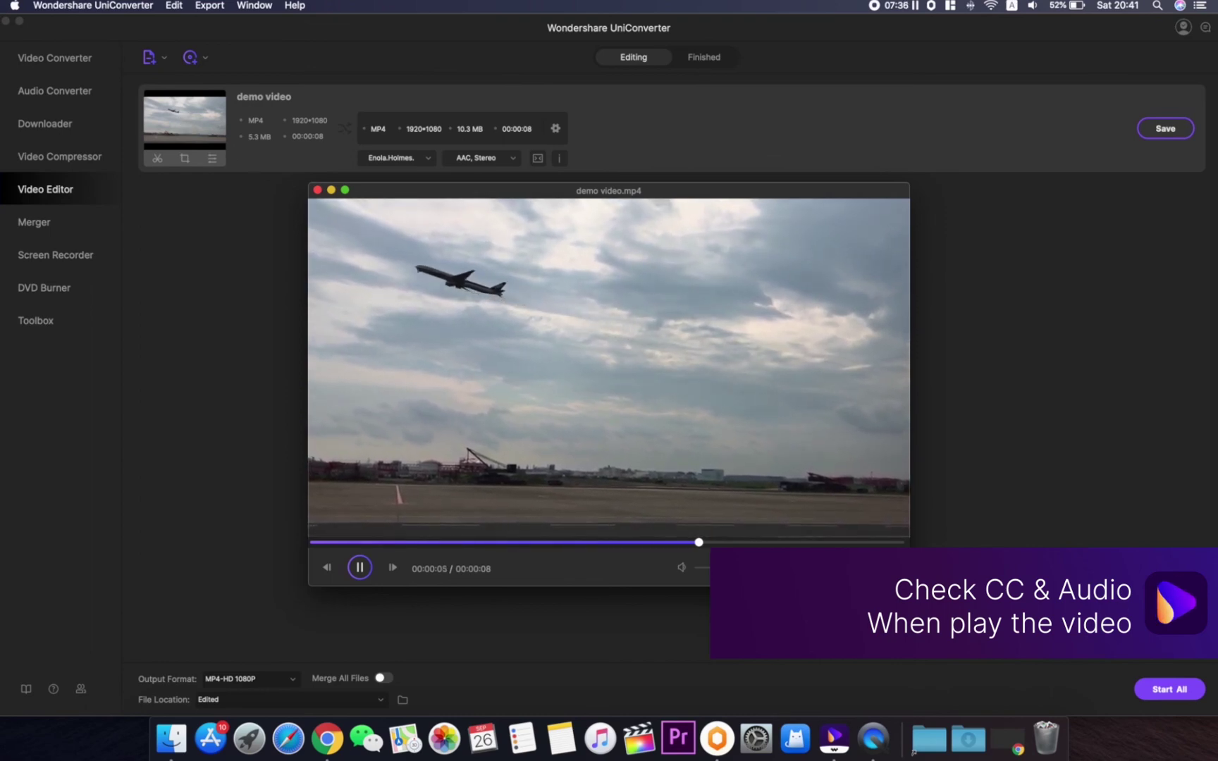
click(857, 568)
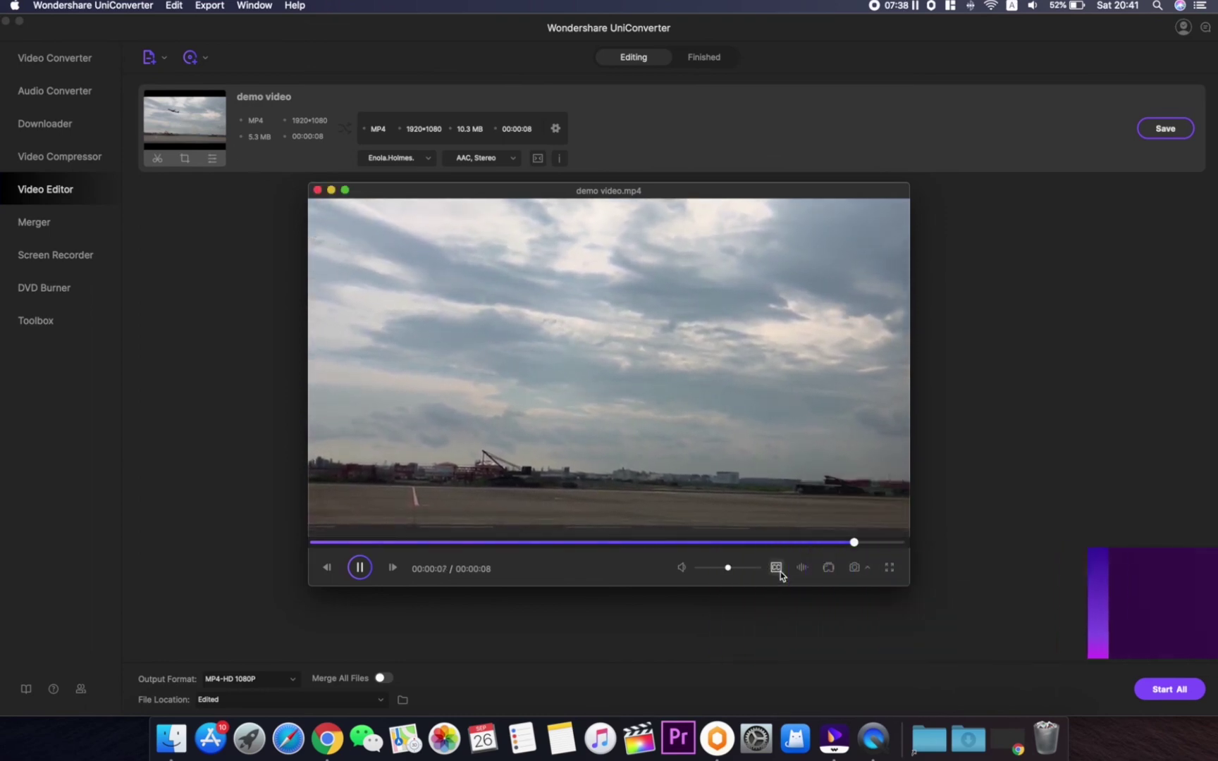
click(776, 570)
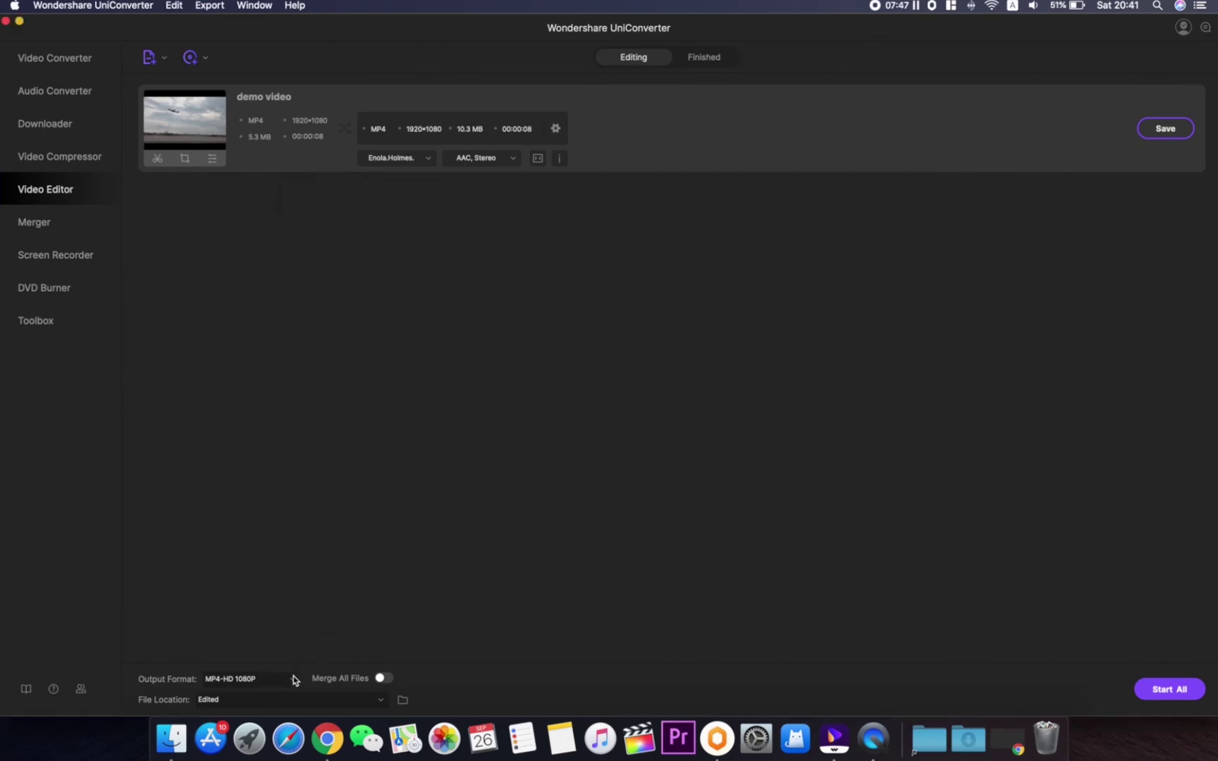
Convert the demo video to MP4 HD 720P in the Edited folder, then view the Finished list.
click(291, 679)
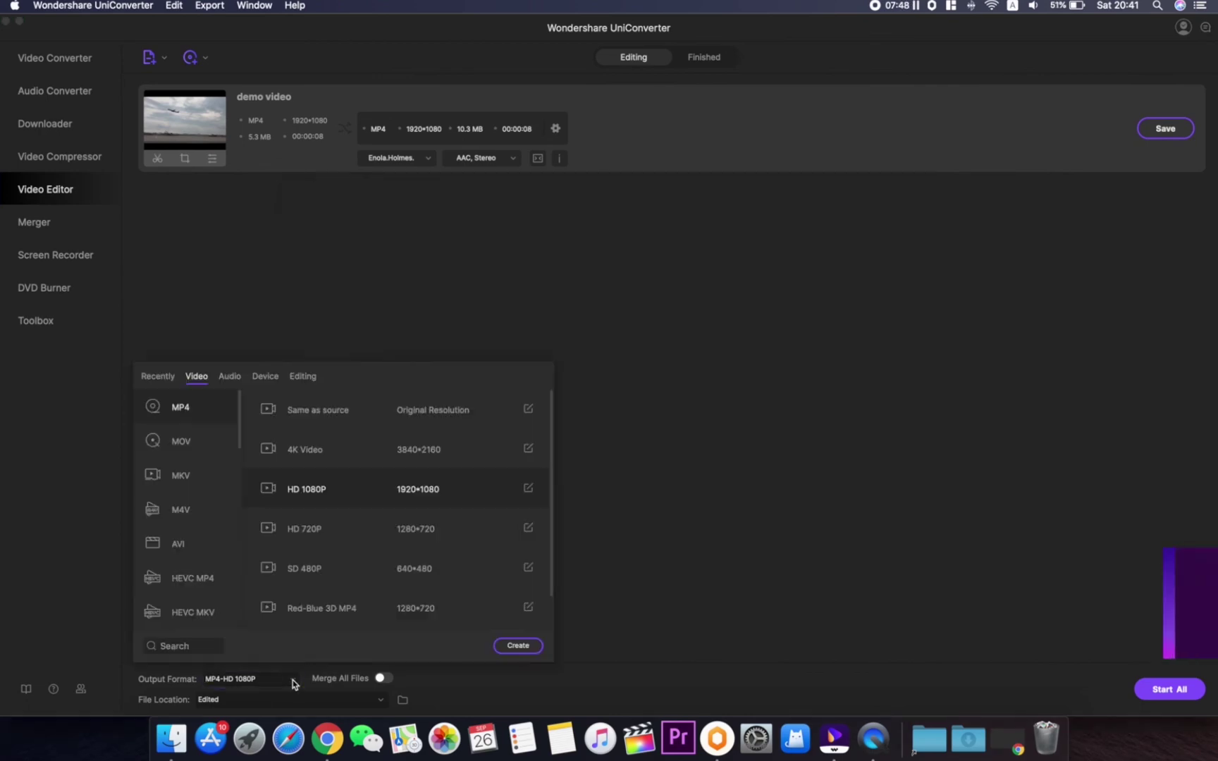
click(321, 540)
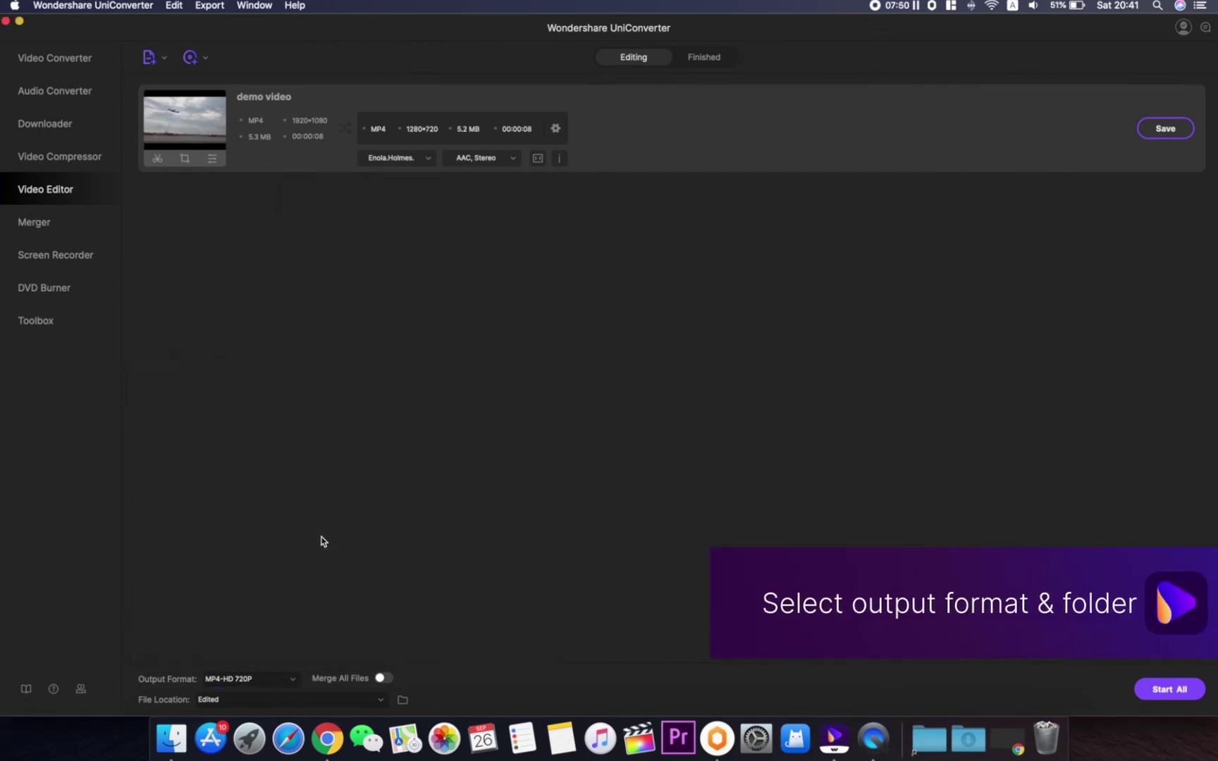
click(374, 705)
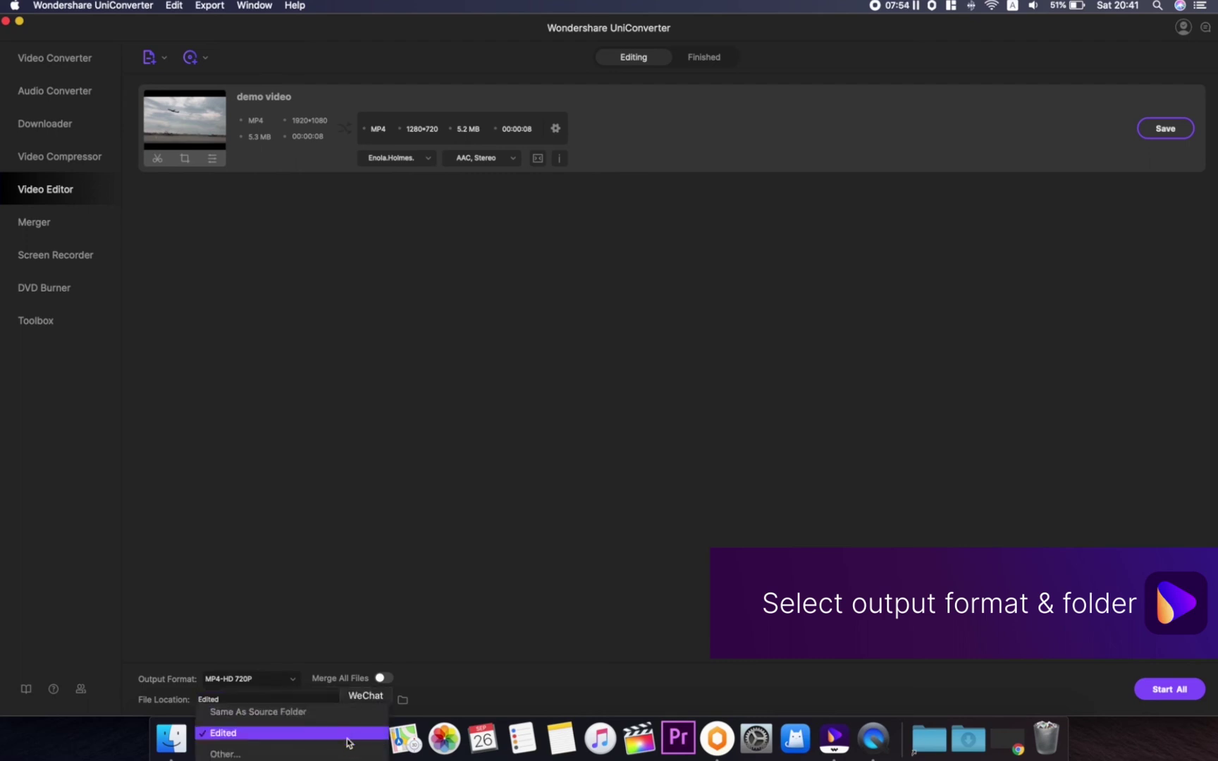
click(346, 733)
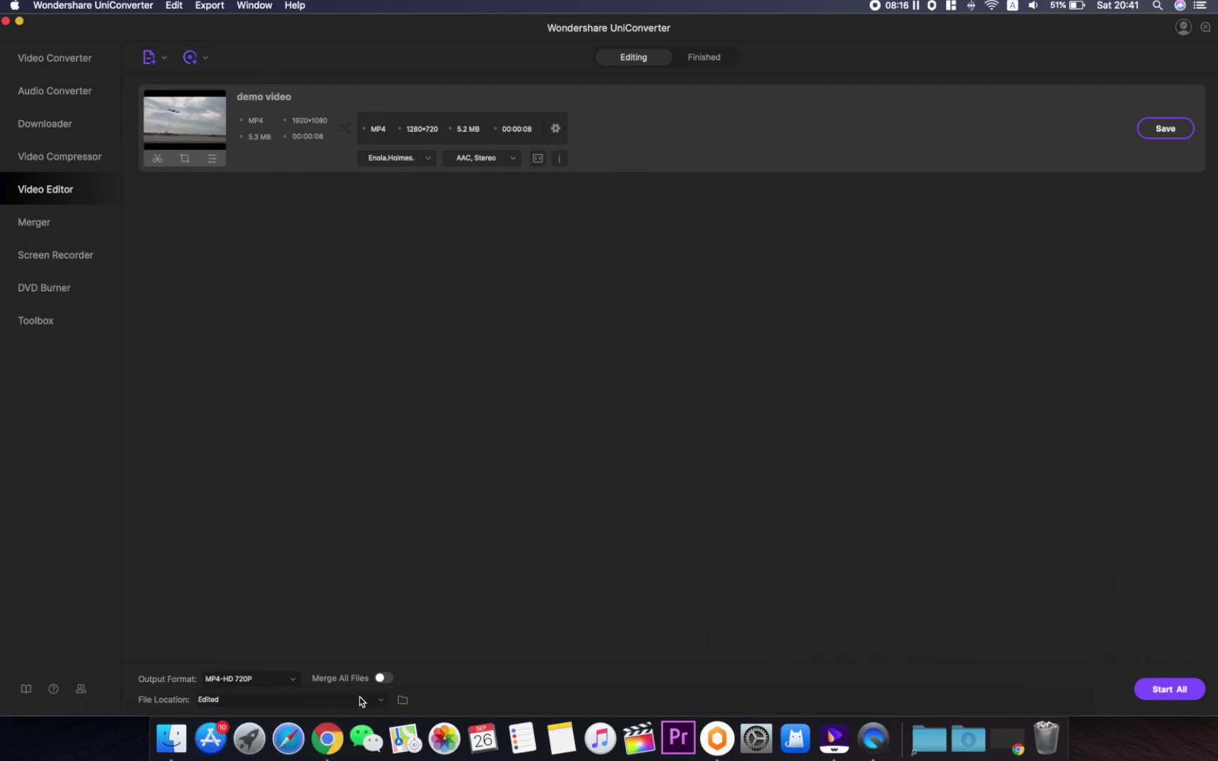
click(1163, 691)
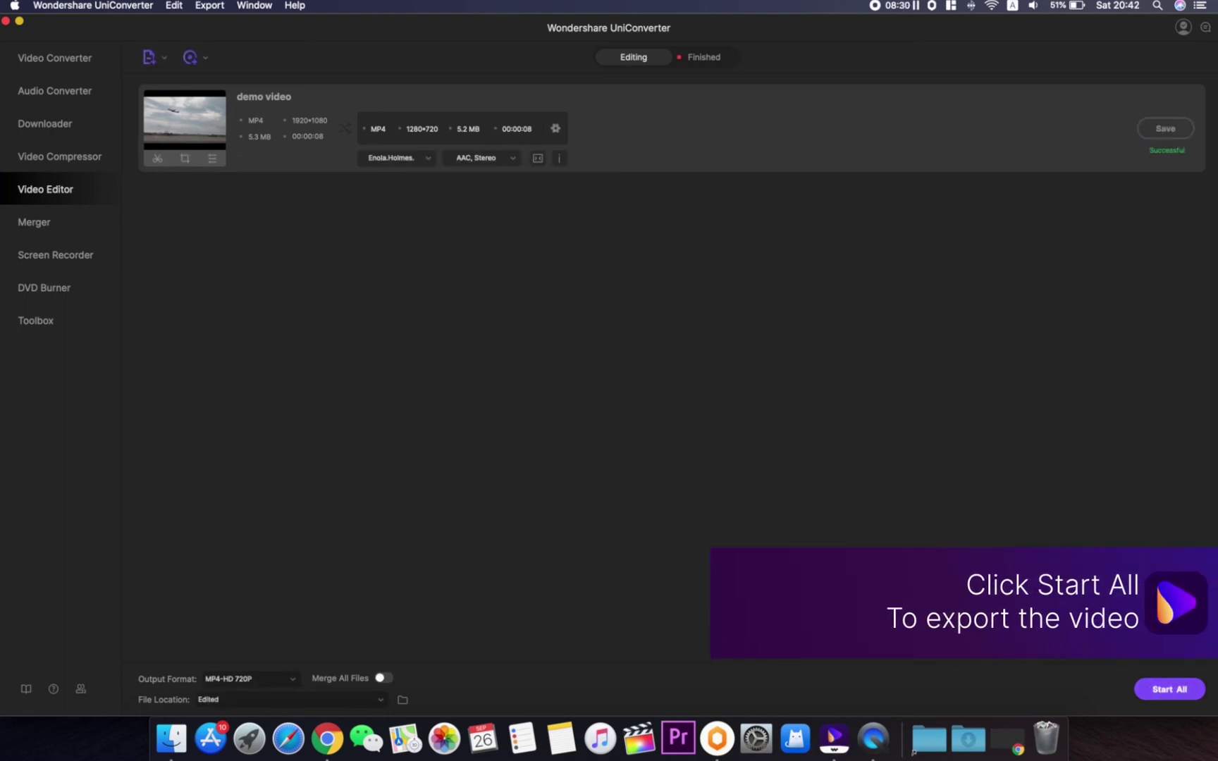
click(705, 59)
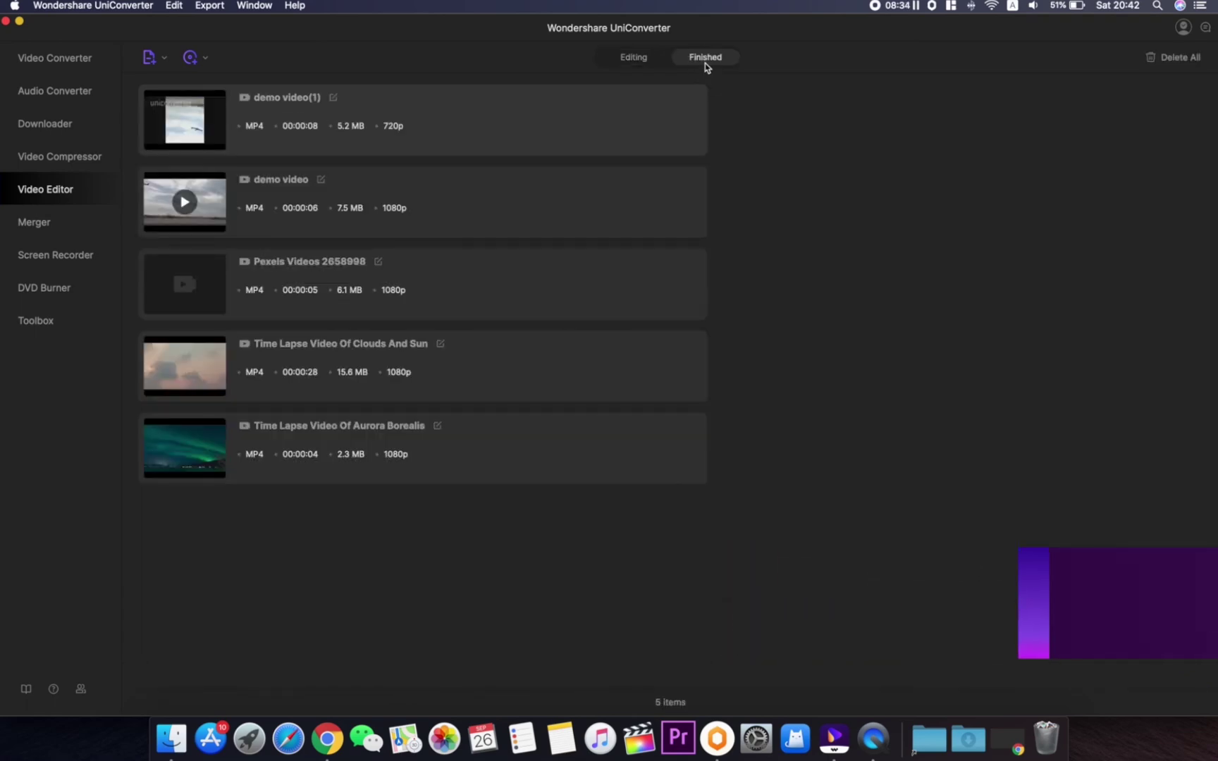